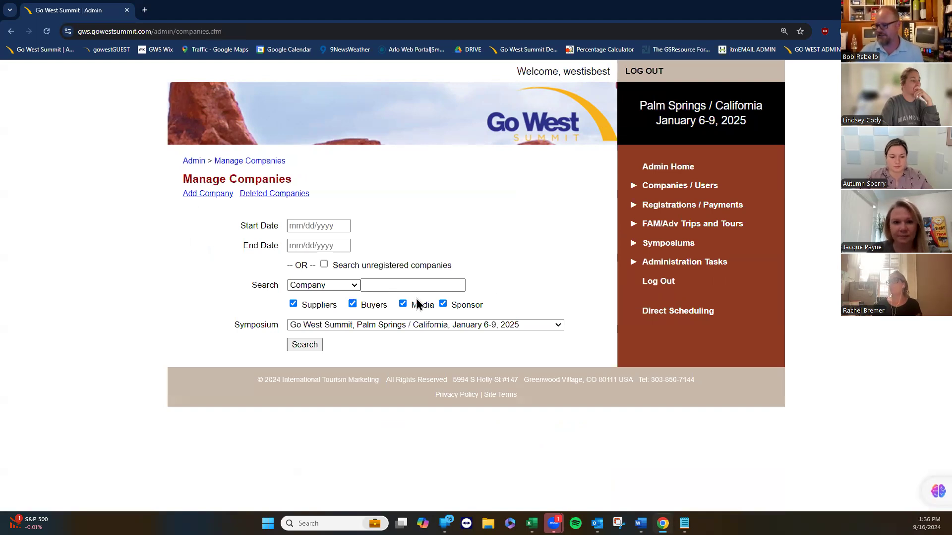
Search the admin companies for 'test' to find the registered Buyer company.
click(389, 286)
text(test)
key(Return)
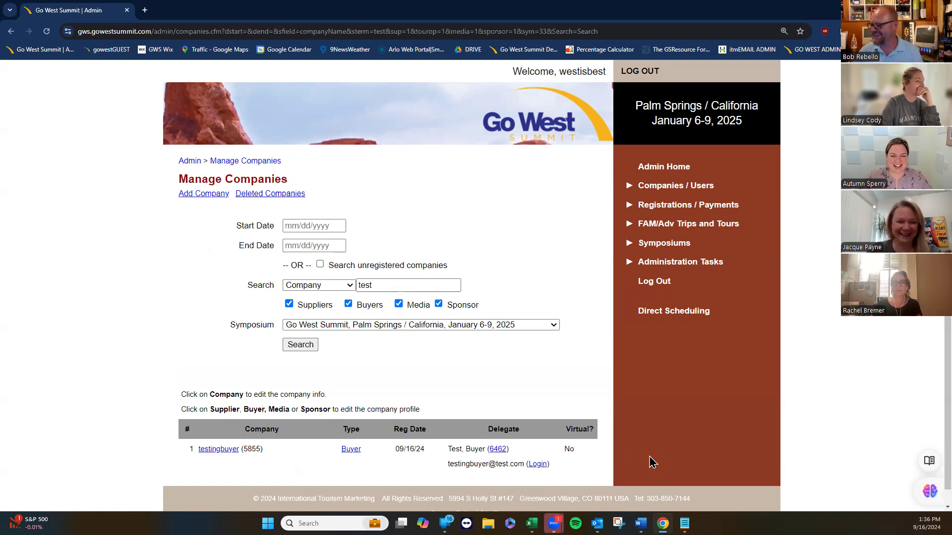
Sign in to the Attendee Portal as the test buyer's delegate and look through the portal.
click(538, 464)
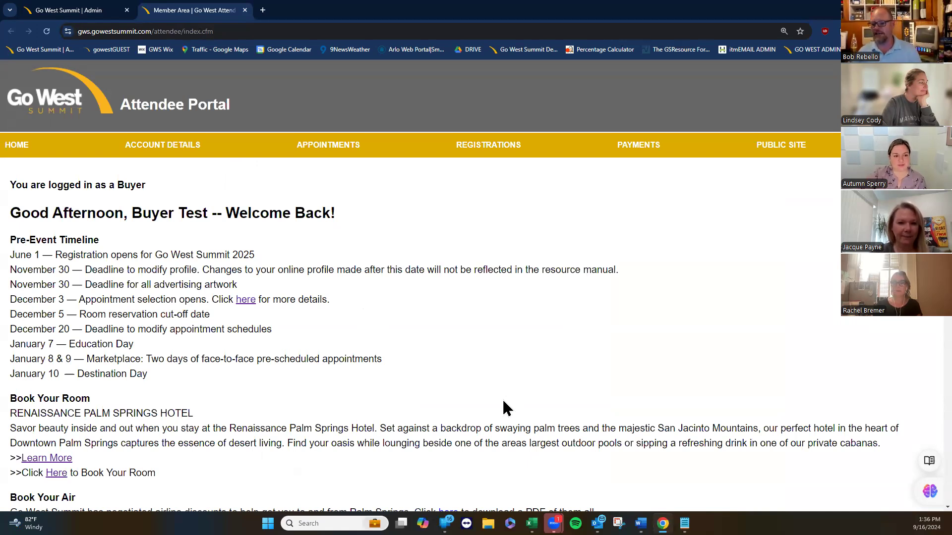
scroll(476, 410, down, 1)
scroll(476, 412, down, 1)
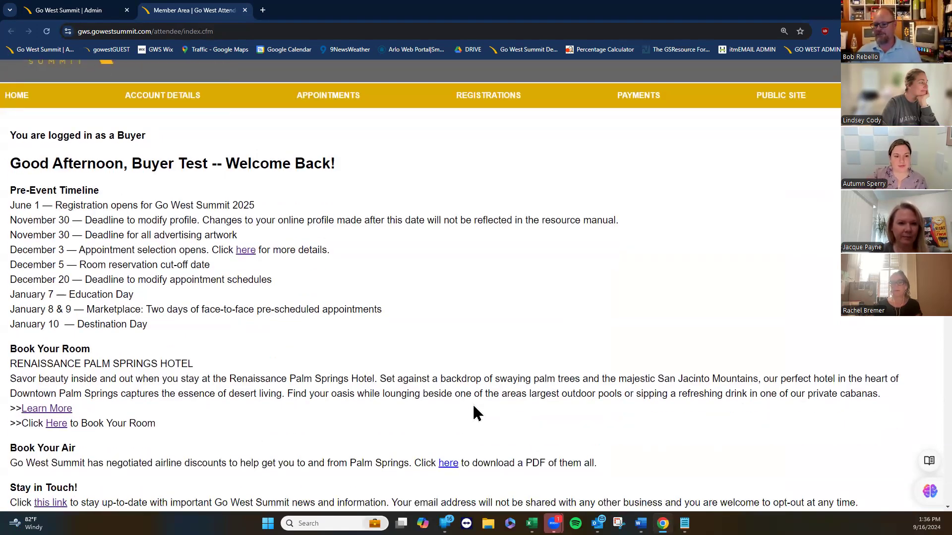
scroll(473, 407, down, 5)
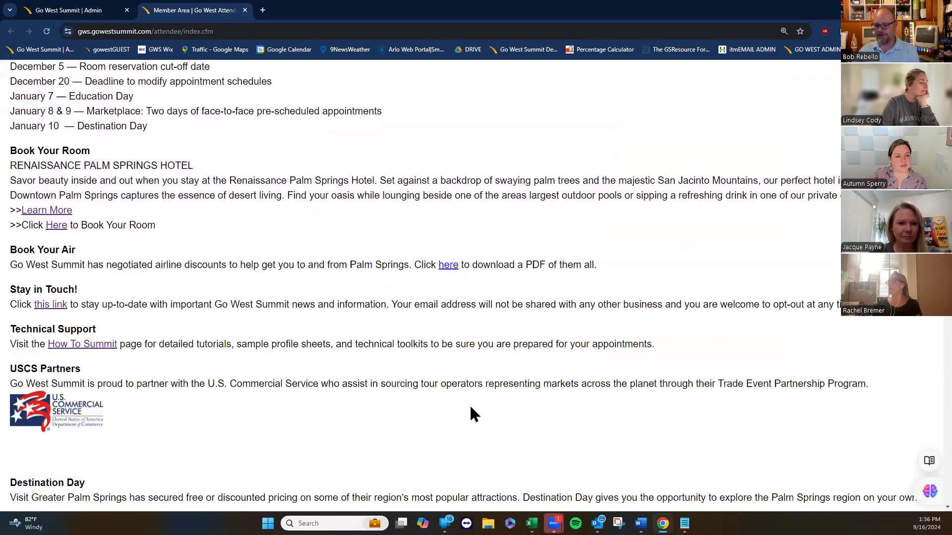
scroll(469, 412, down, 5)
scroll(461, 421, down, 5)
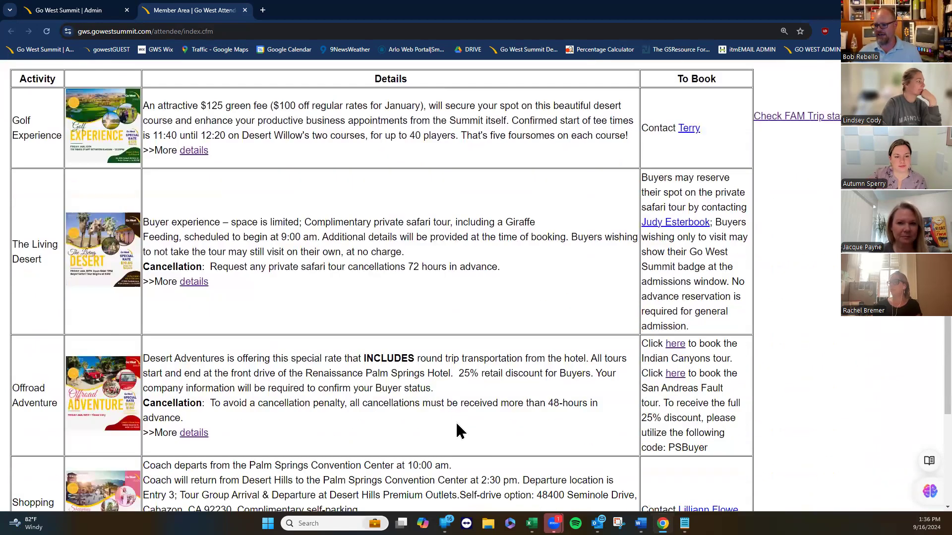
scroll(449, 431, up, 13)
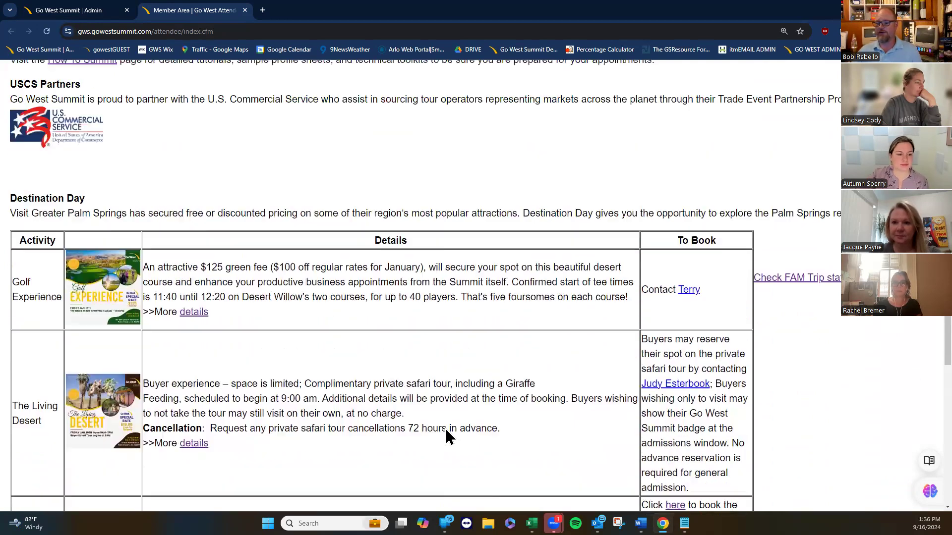
scroll(437, 434, up, 2)
Open the 2025 FAM Trips set for editing under Manage FAM/ADV Trips.
click(69, 10)
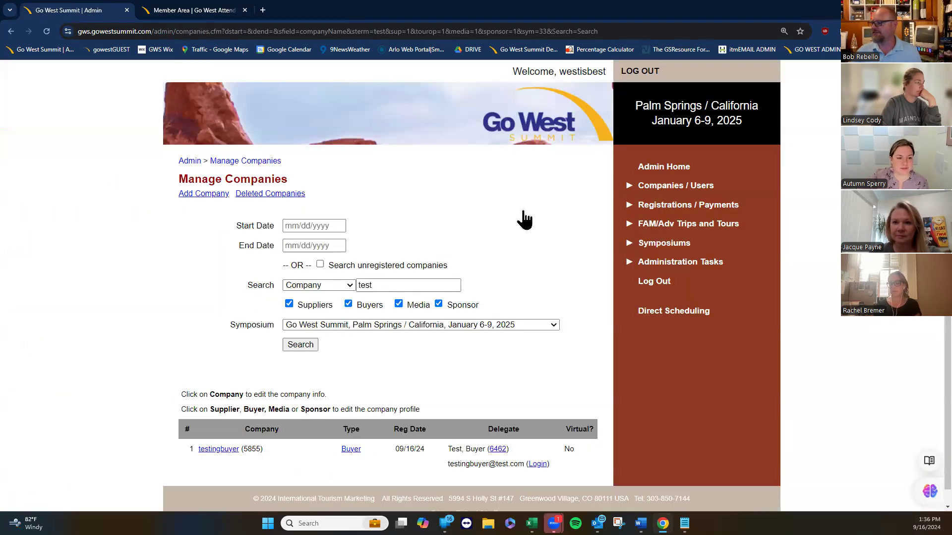
click(687, 224)
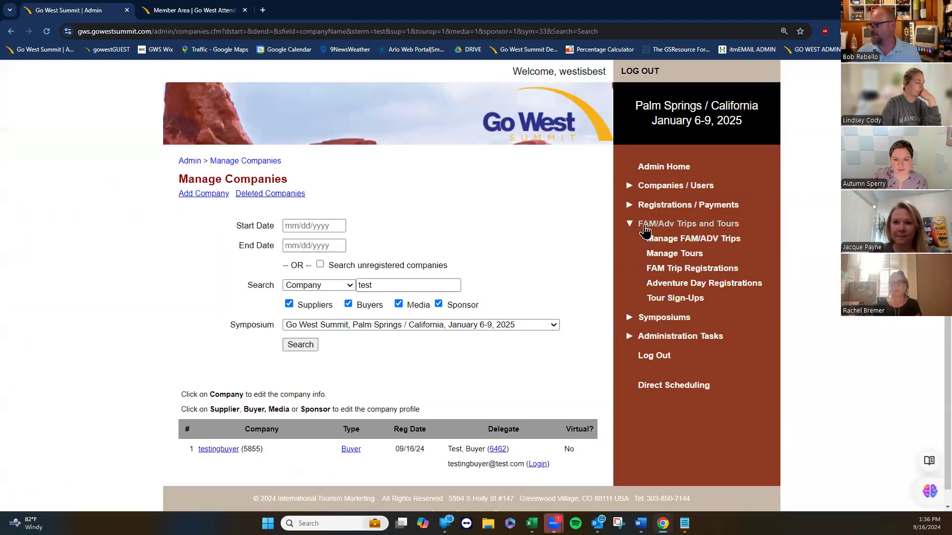
click(681, 244)
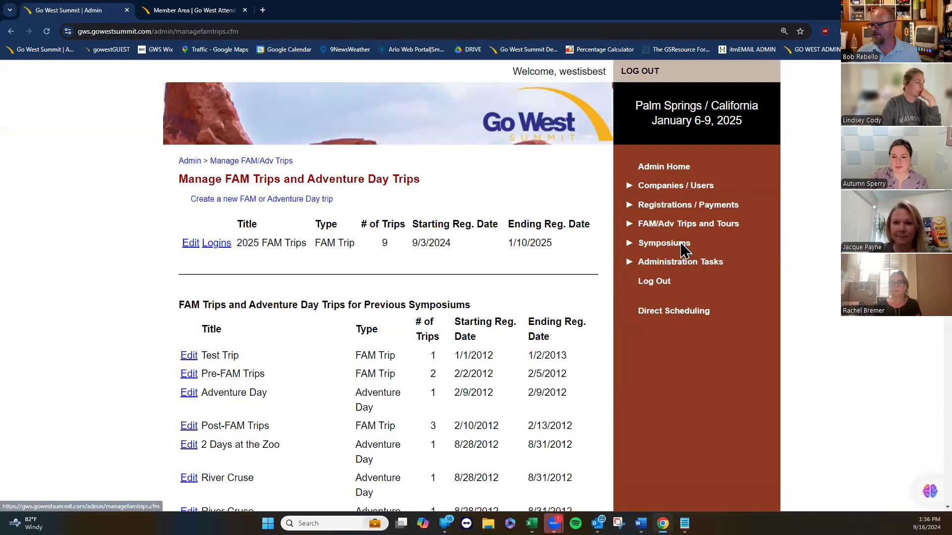
click(192, 242)
Mark all nine 2025 FAM trips Active, Experience the Beyond through Valley of The Sun, and save.
scroll(135, 282, down, 10)
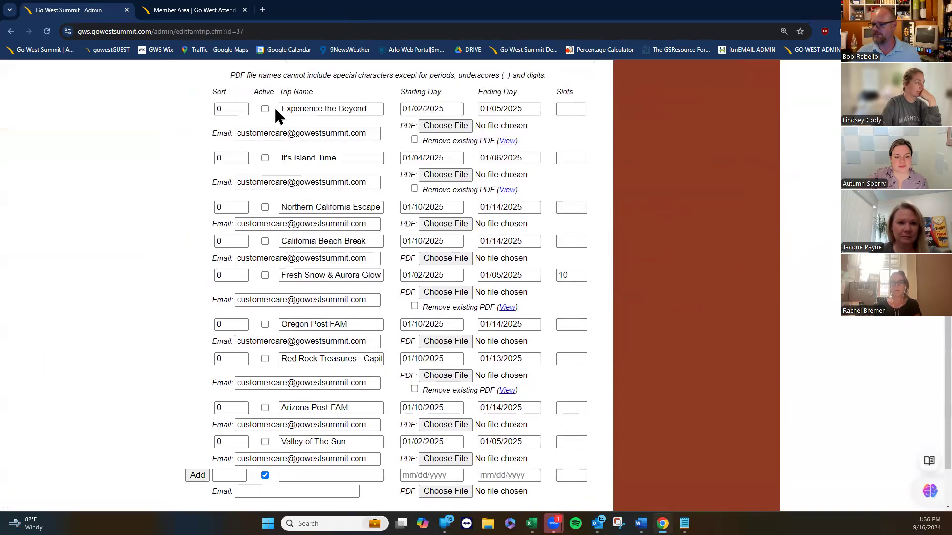
click(265, 157)
click(265, 207)
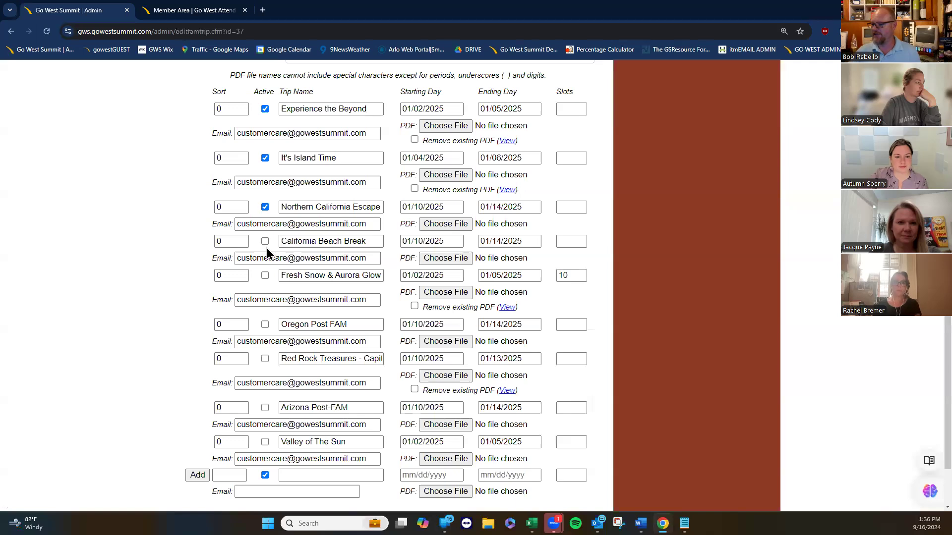
click(266, 241)
click(265, 275)
click(265, 324)
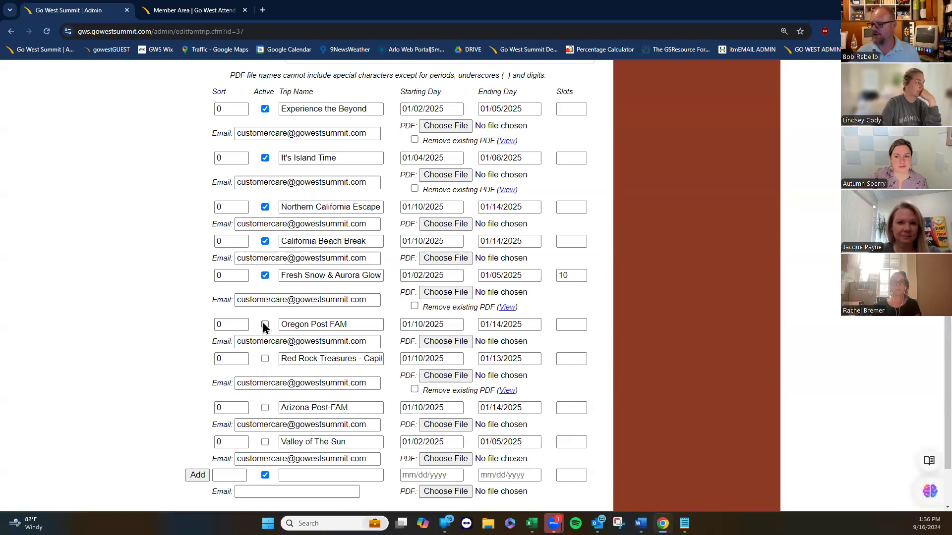
click(265, 358)
click(265, 407)
click(265, 441)
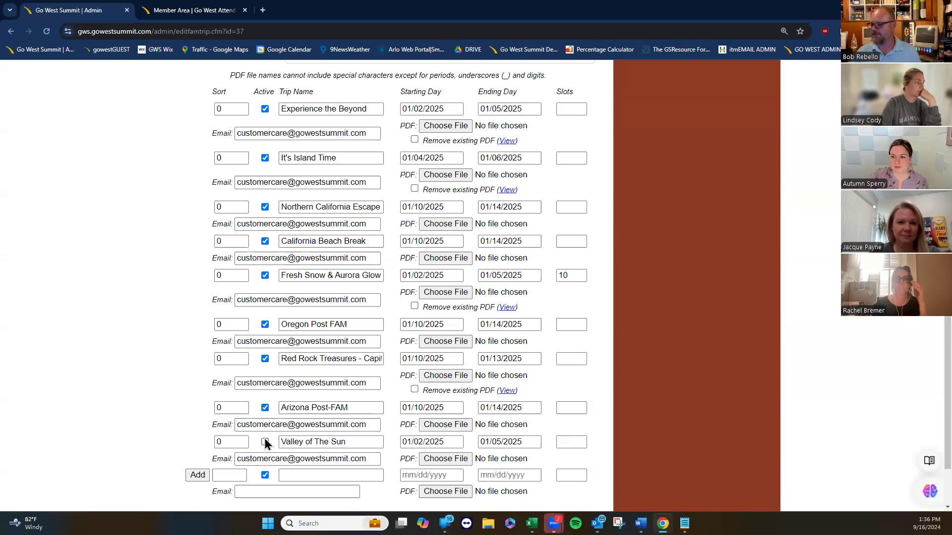
scroll(159, 372, down, 2)
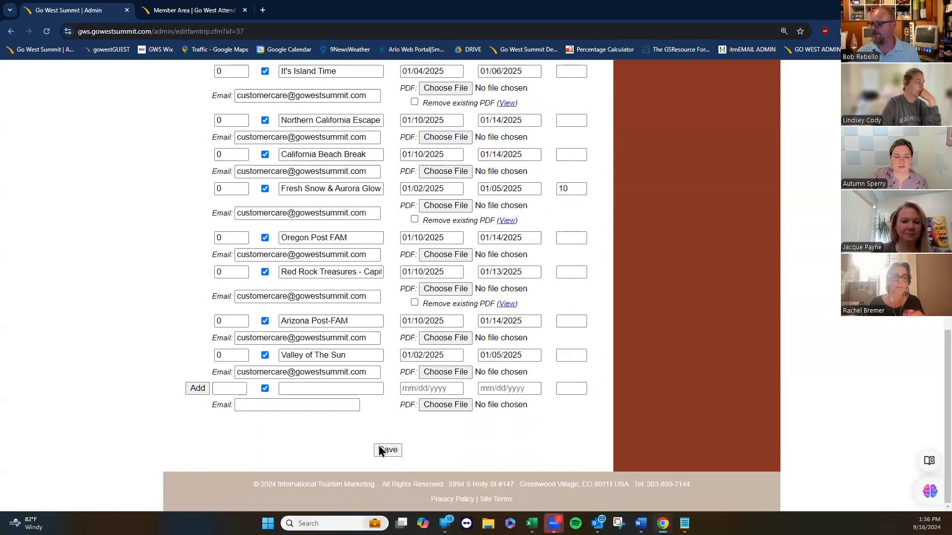
click(382, 450)
Reload the Attendee Portal and open the buyer's FAM trip registration form.
click(194, 10)
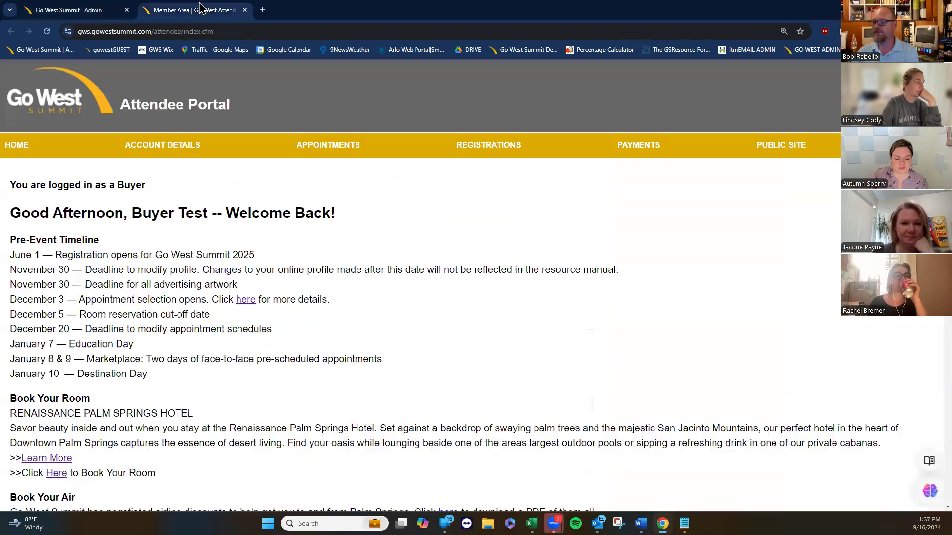
click(45, 32)
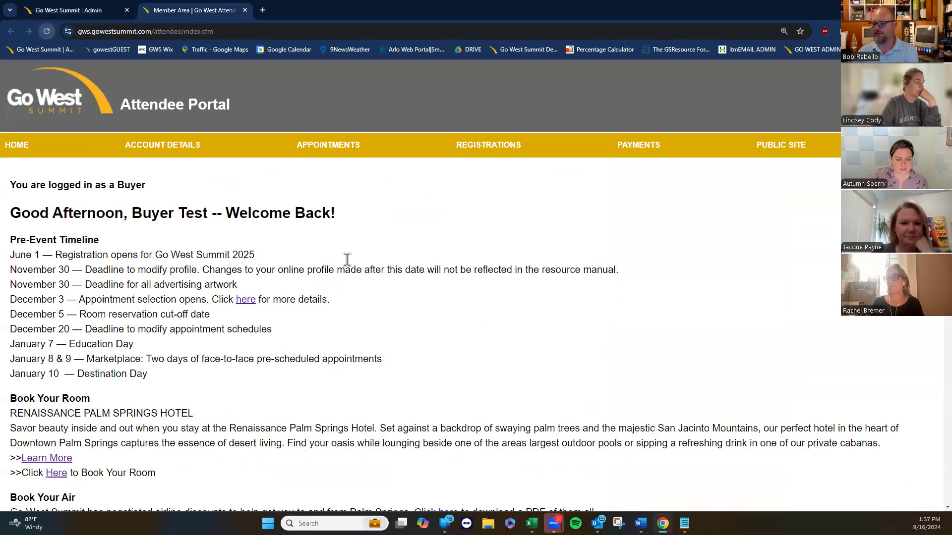
click(486, 155)
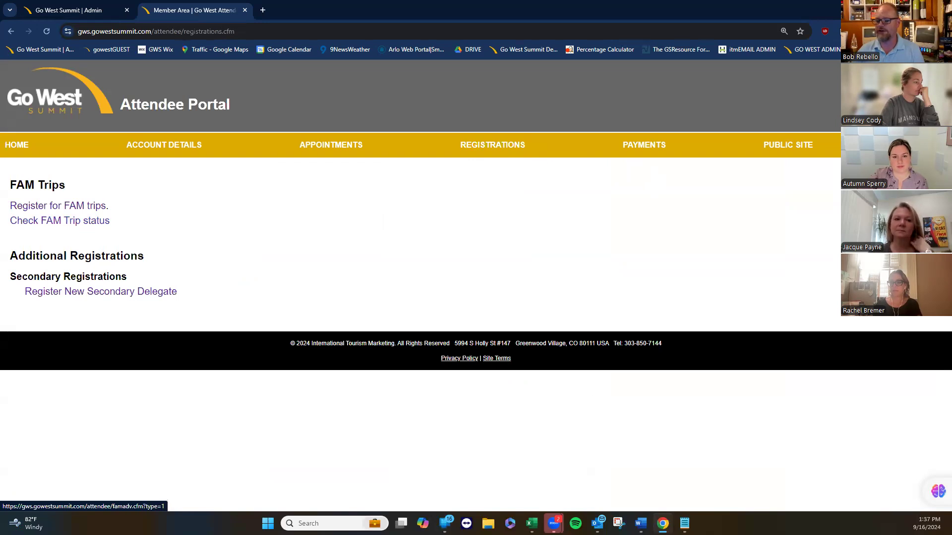
click(80, 211)
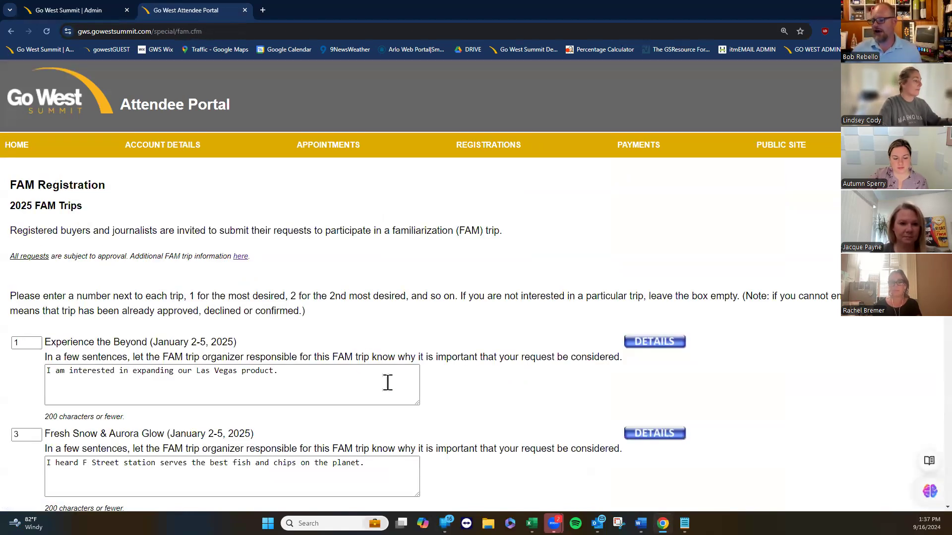
Review the Red Rock Treasures and Experience the Beyond trip flyers.
scroll(493, 410, down, 5)
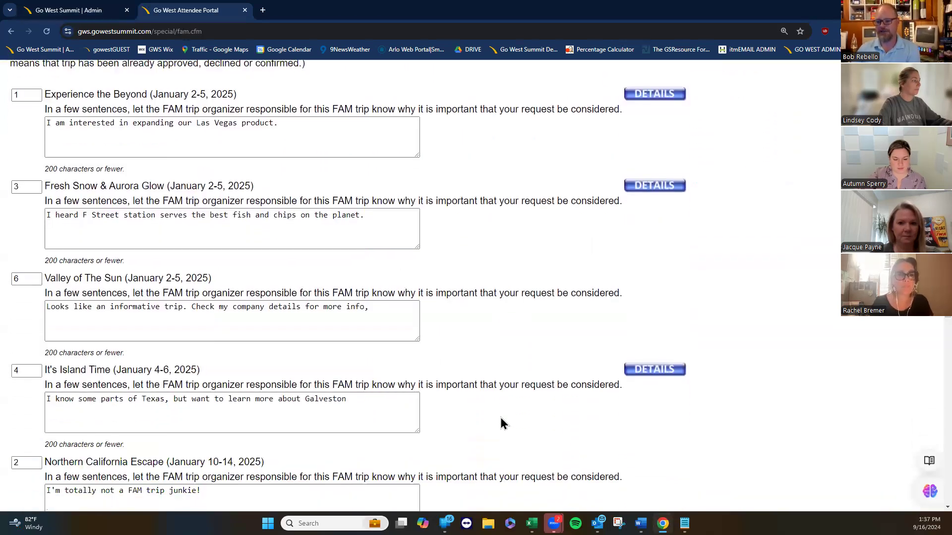
scroll(501, 419, down, 10)
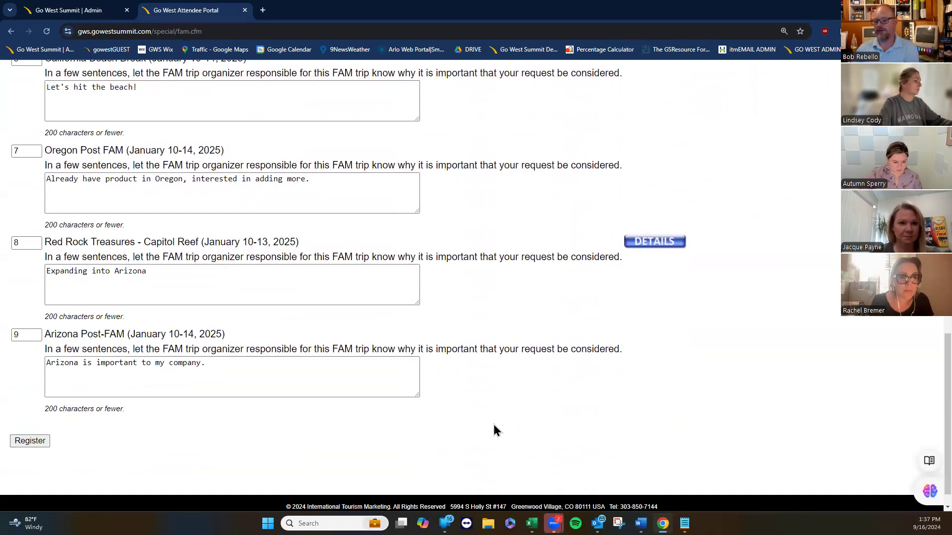
scroll(500, 430, up, 6)
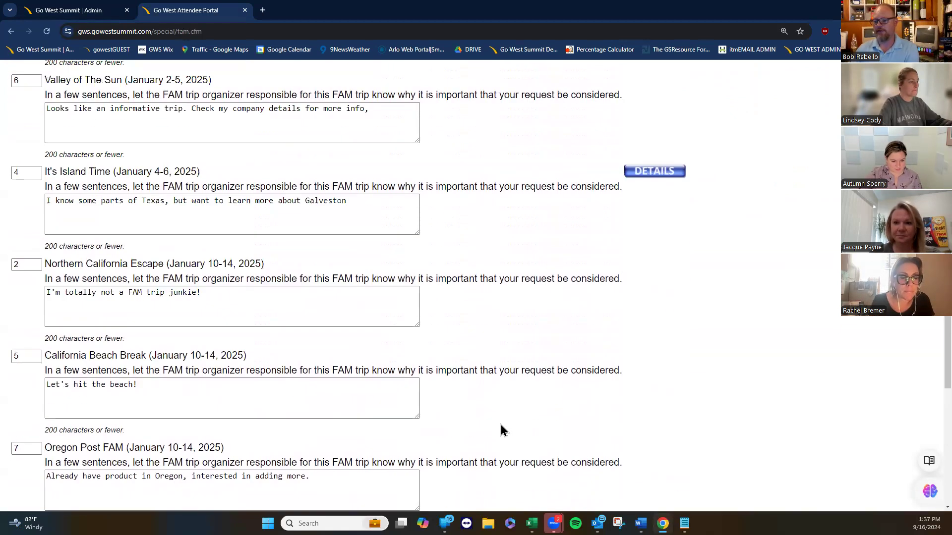
scroll(504, 430, up, 4)
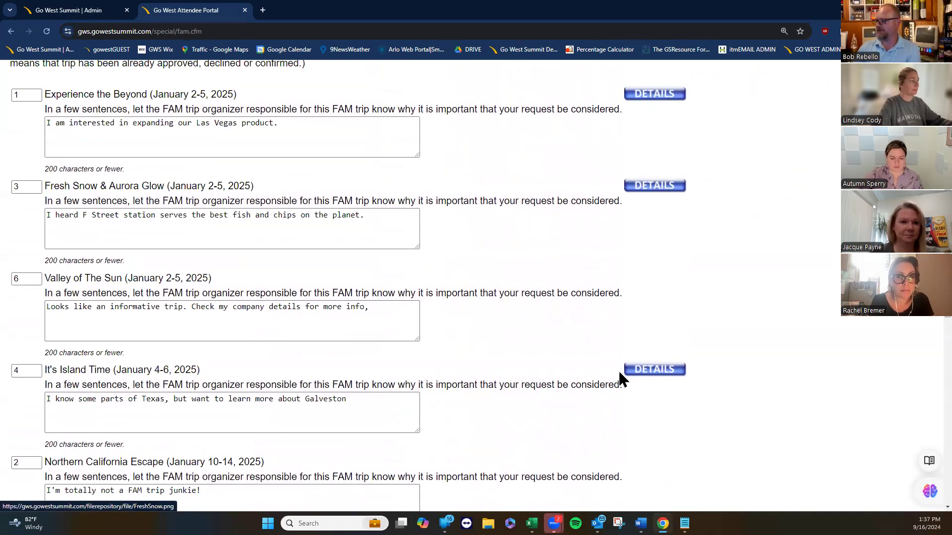
scroll(633, 385, down, 7)
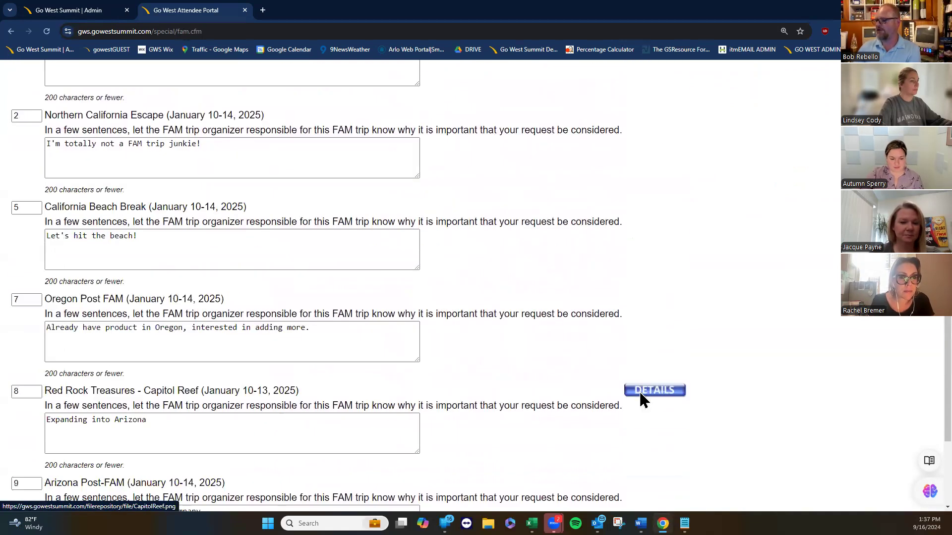
click(640, 392)
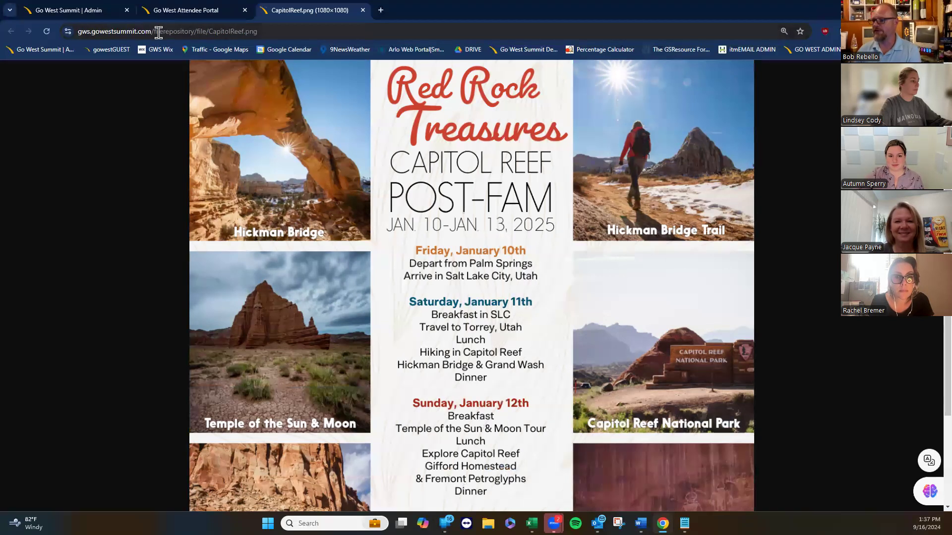
click(362, 10)
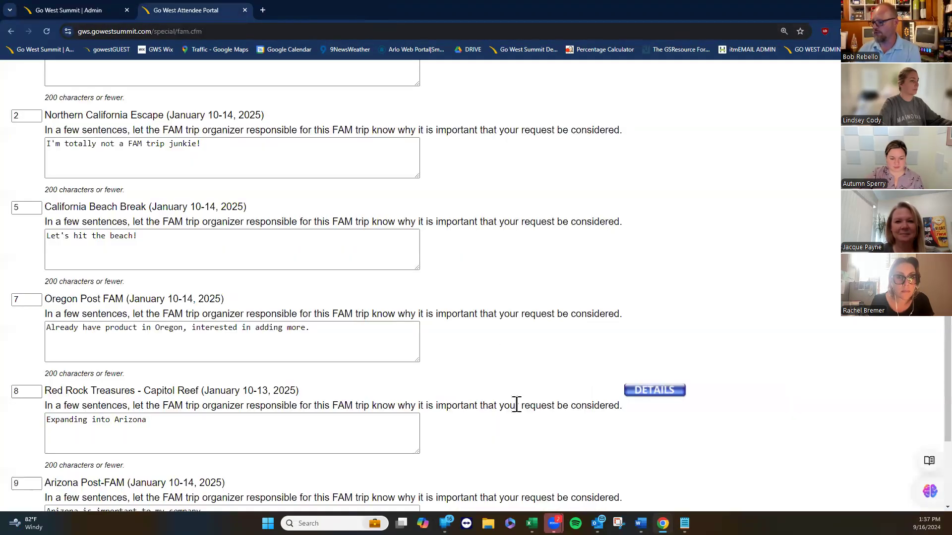
scroll(620, 372, up, 10)
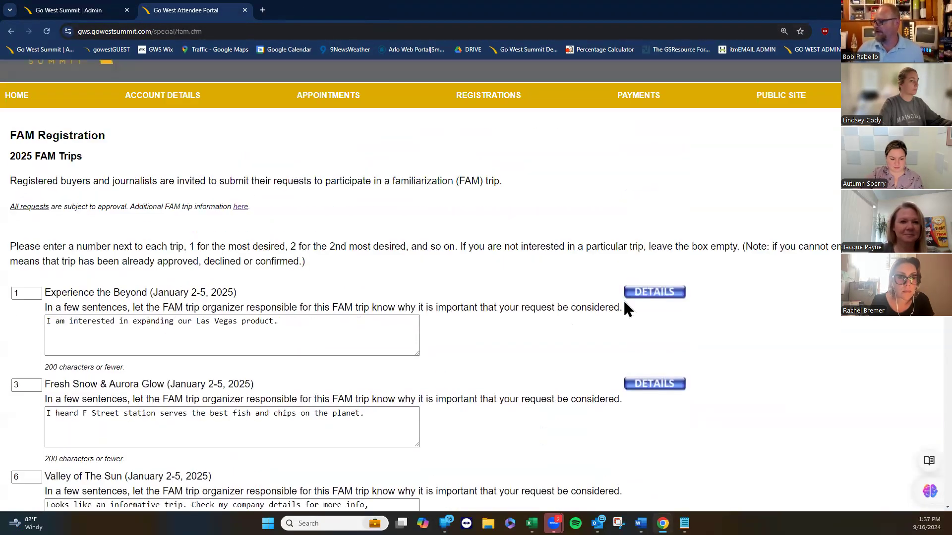
click(644, 296)
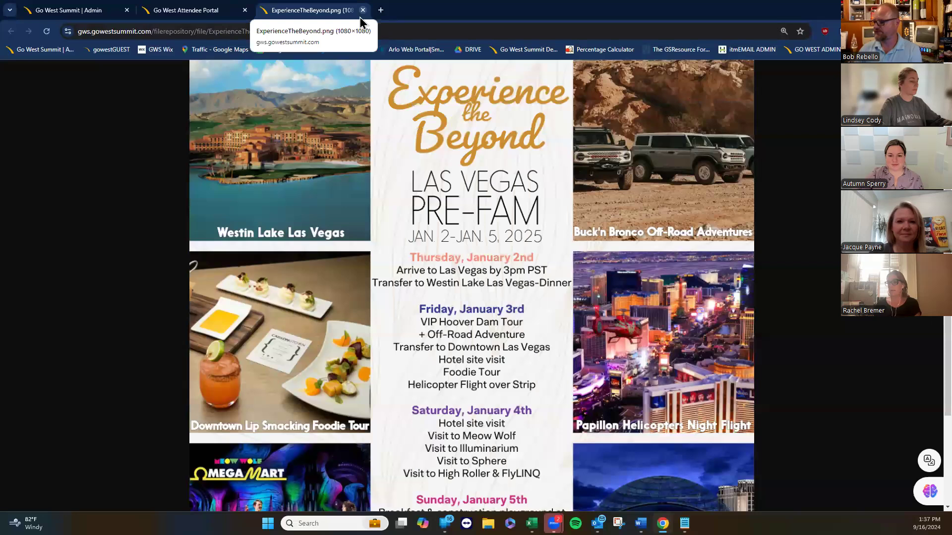
click(362, 10)
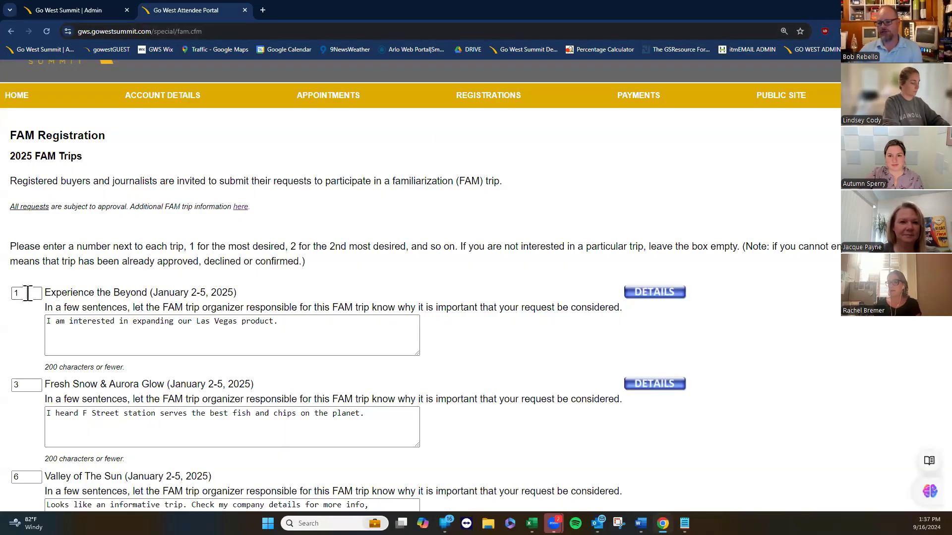
Enter a preference rank and a reason comment for each FAM trip.
click(28, 293)
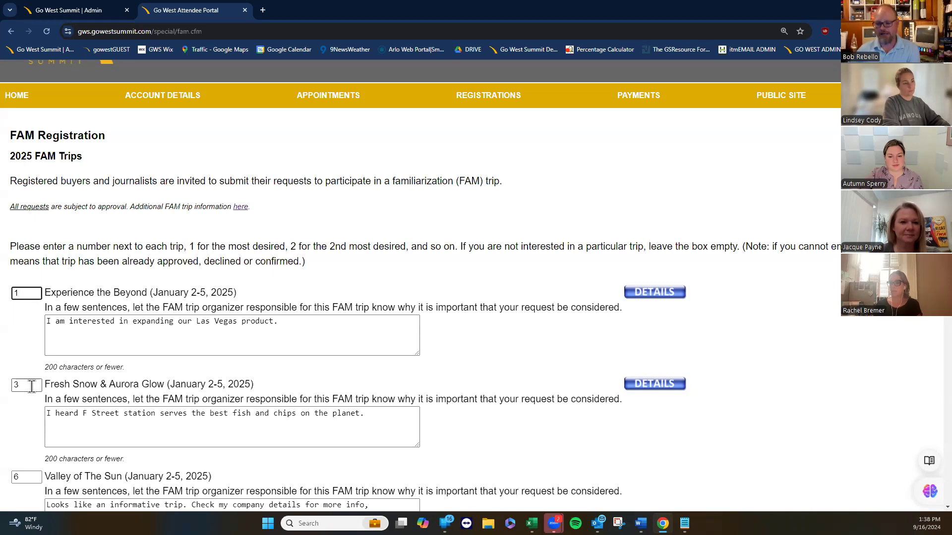
scroll(39, 332, down, 7)
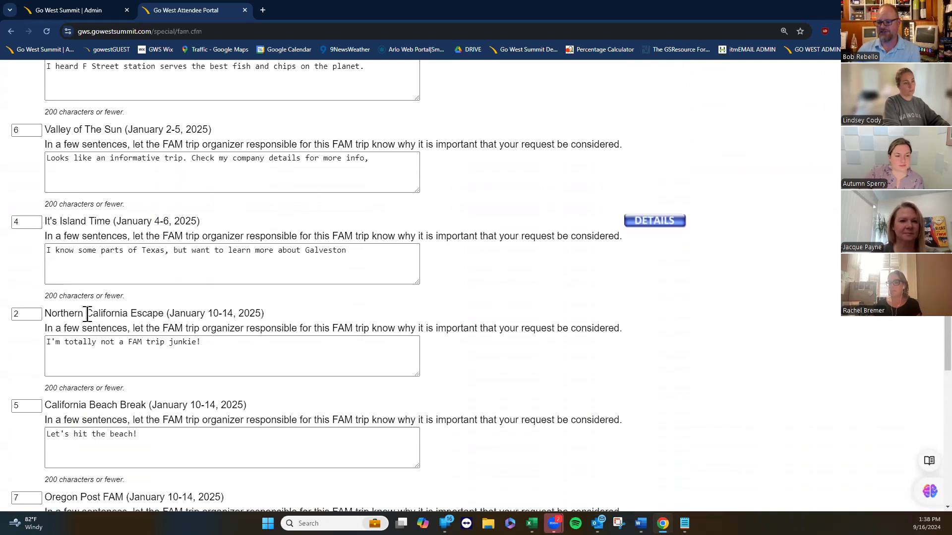
scroll(115, 401, up, 2)
scroll(112, 410, up, 3)
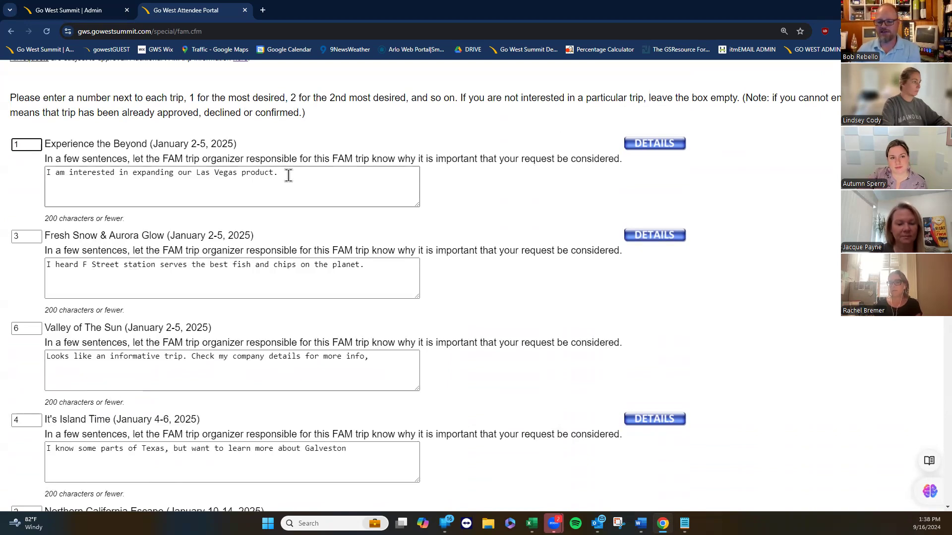
click(288, 176)
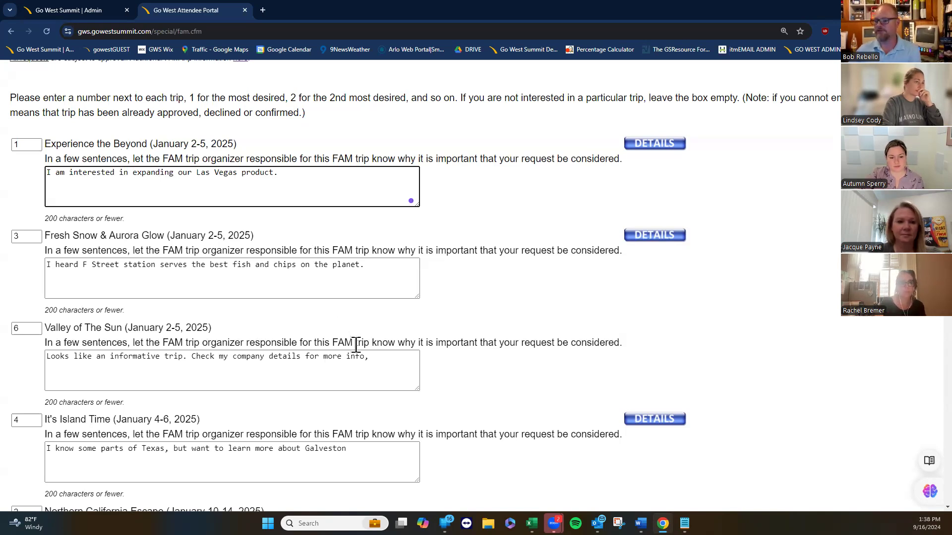
scroll(356, 344, down, 5)
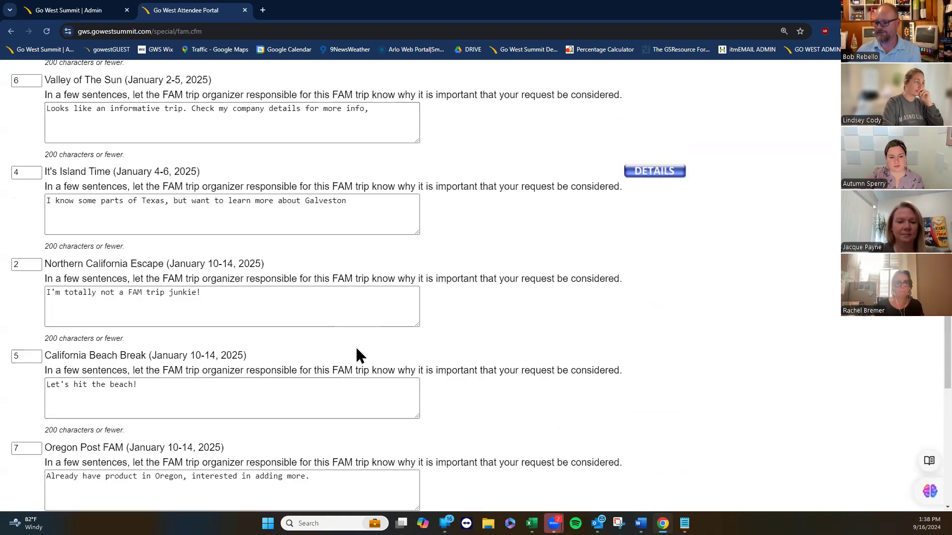
scroll(356, 346, down, 6)
scroll(358, 355, up, 15)
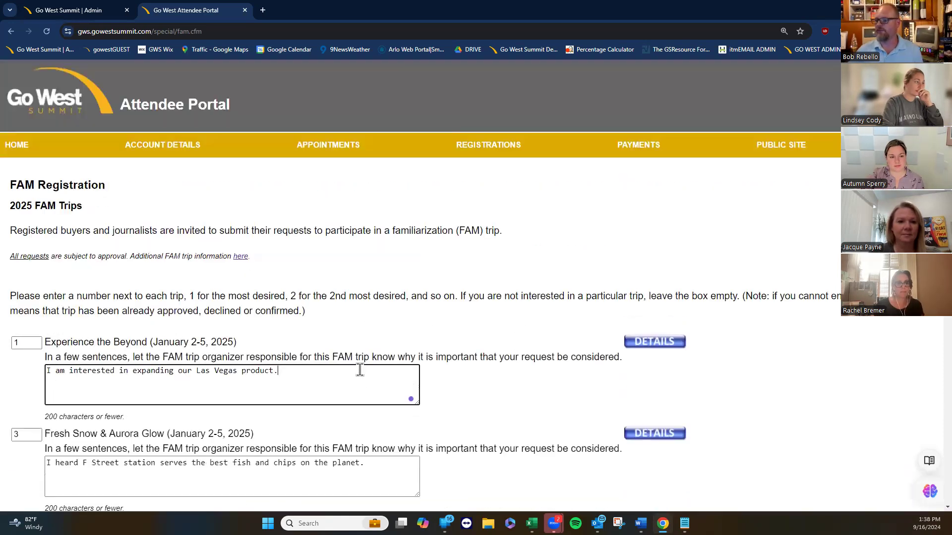
scroll(413, 374, down, 15)
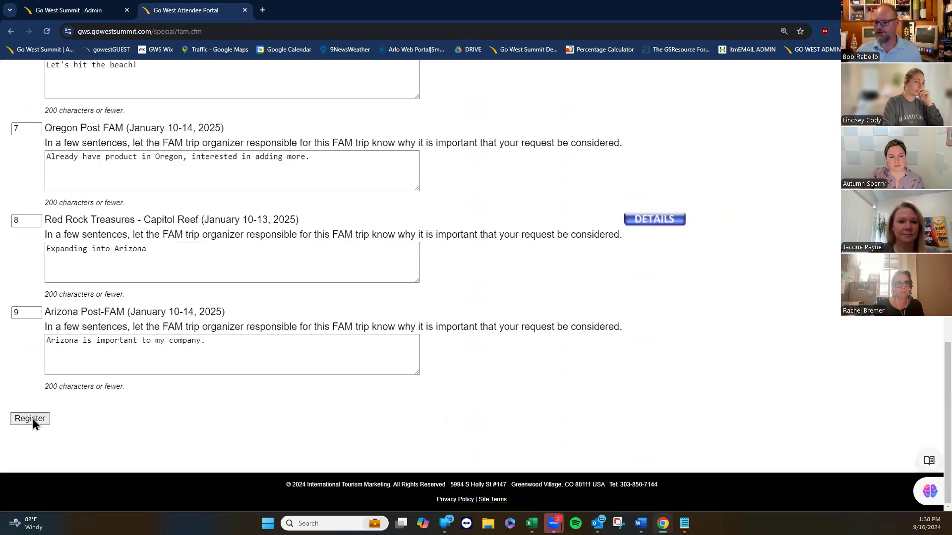
Submit the FAM trip requests and confirm all nine show PENDING.
click(31, 419)
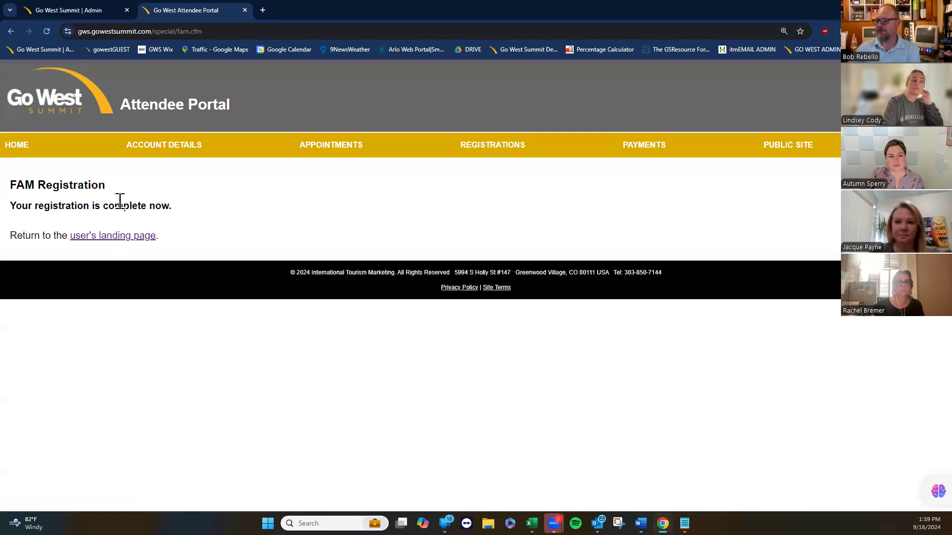
click(472, 149)
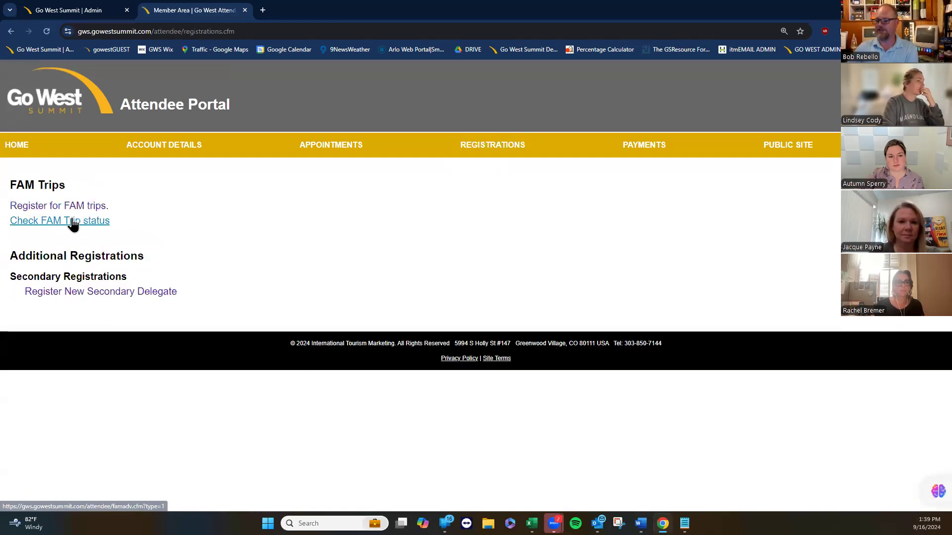
click(73, 222)
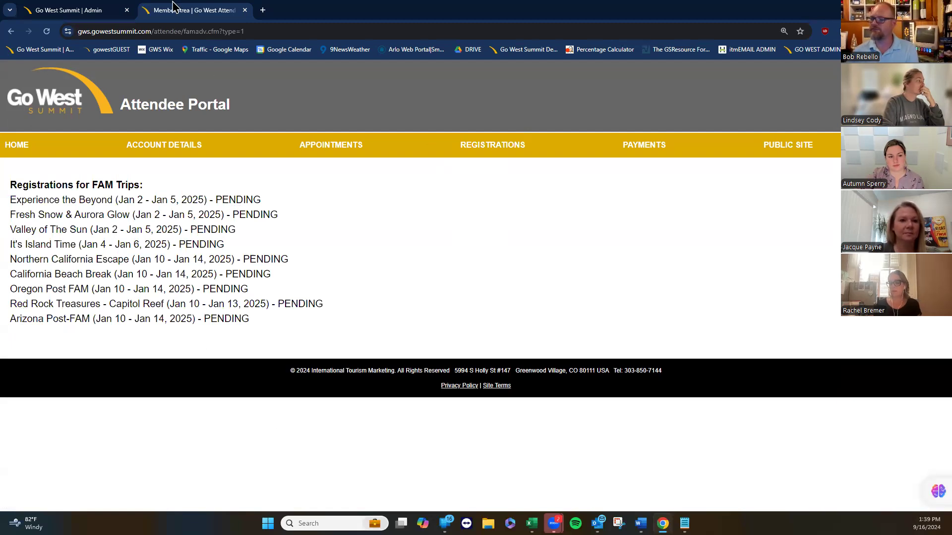
Open the public Go West Summit website in a new tab via the gowestGUEST bookmark.
click(51, 8)
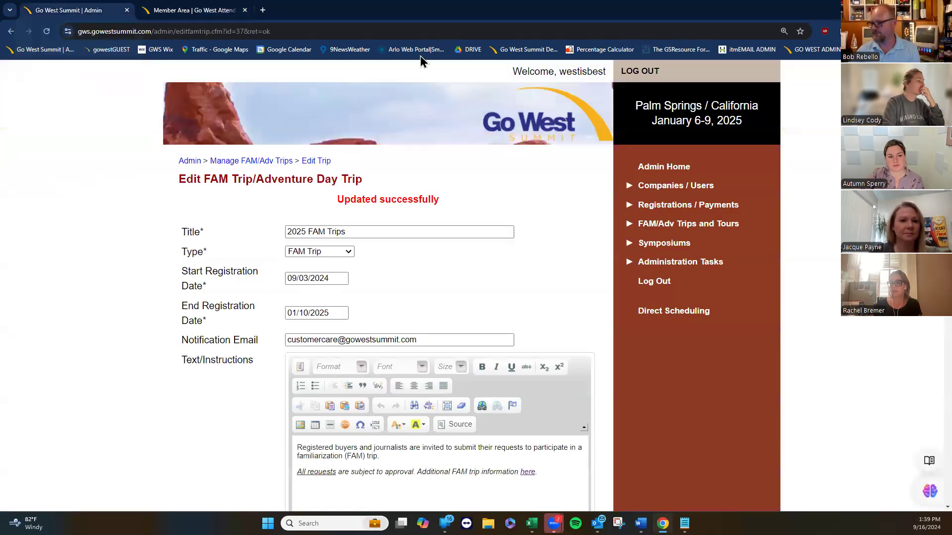
mouse_move(641, 523)
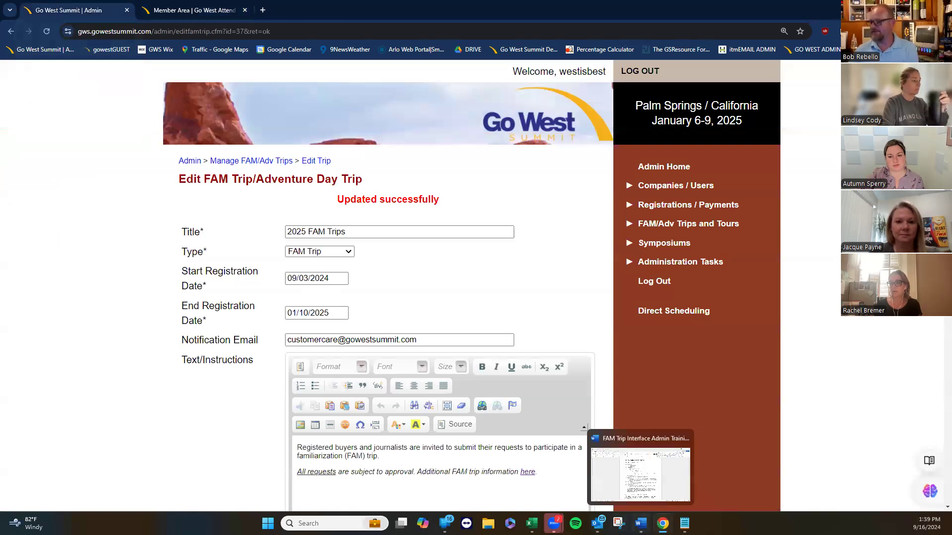
click(263, 10)
click(112, 49)
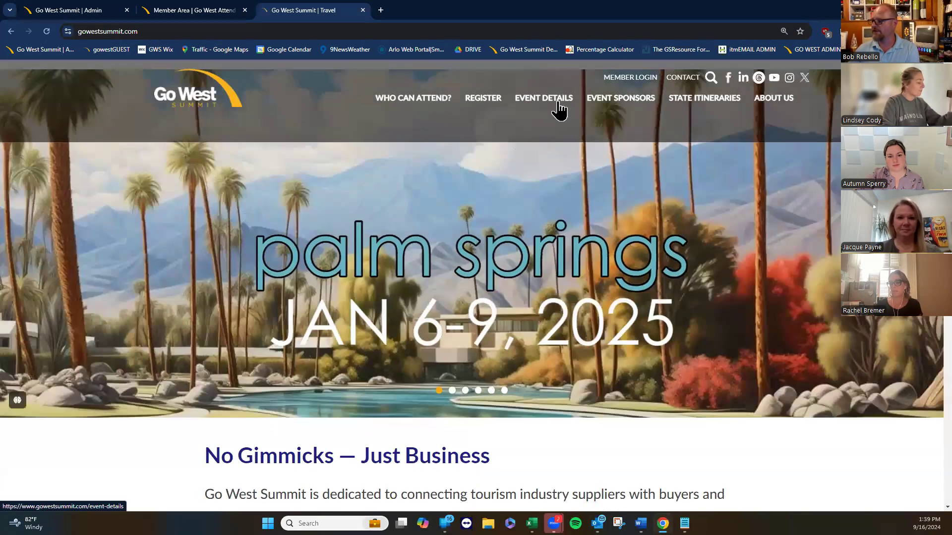
Open the public FAM Trips page under EVENT DETAILS and read the posters and approval terms.
click(544, 101)
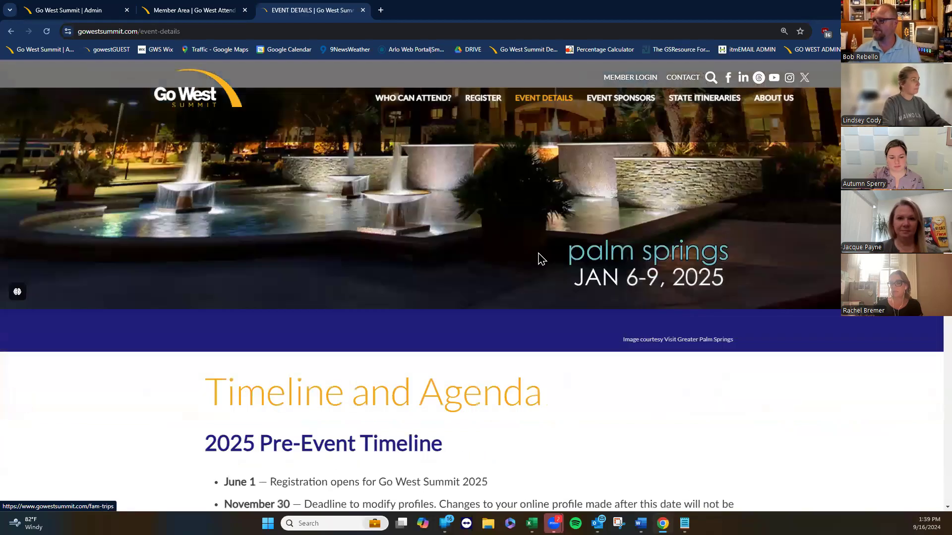
mouse_move(547, 99)
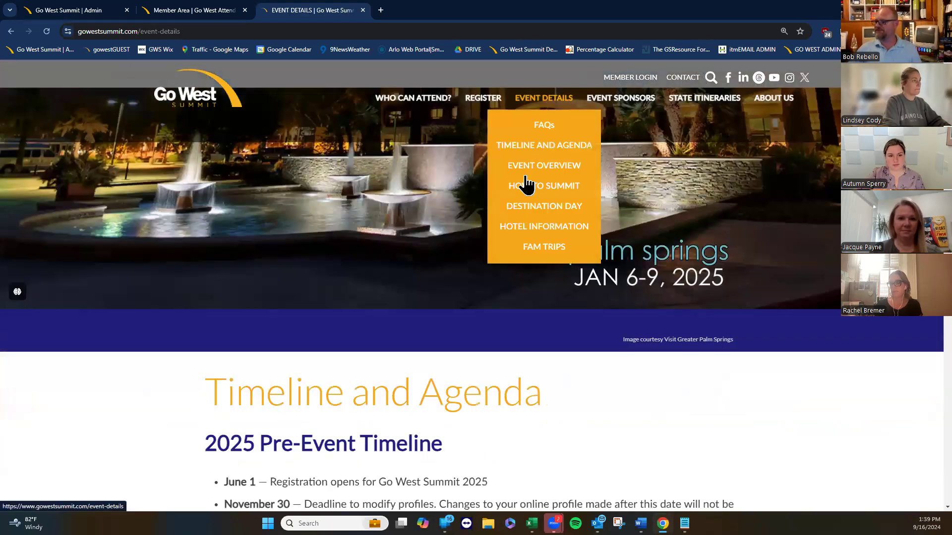
click(529, 247)
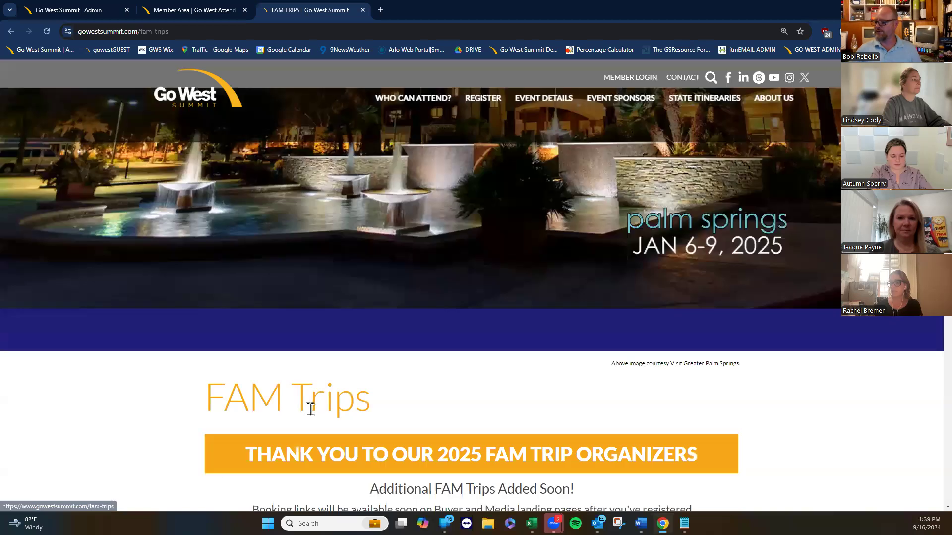
scroll(179, 431, down, 8)
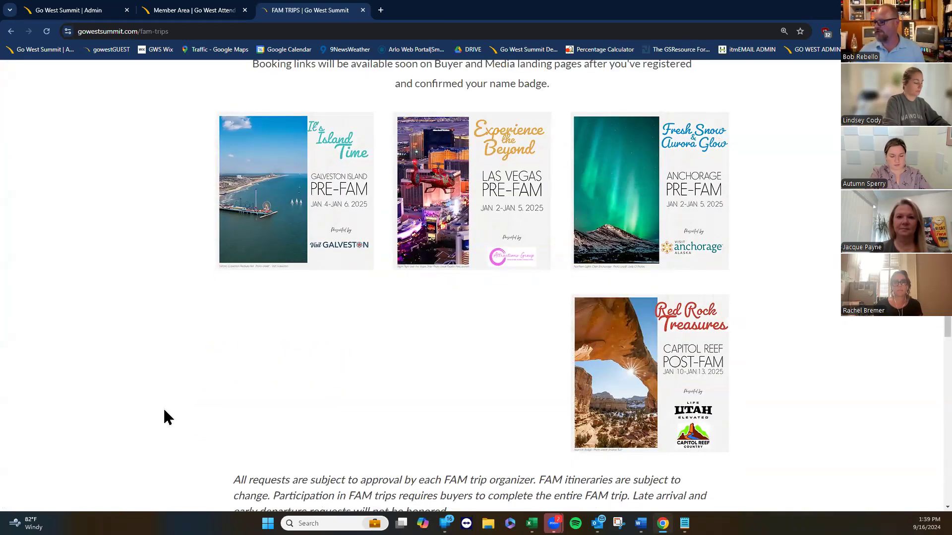
scroll(156, 414, down, 6)
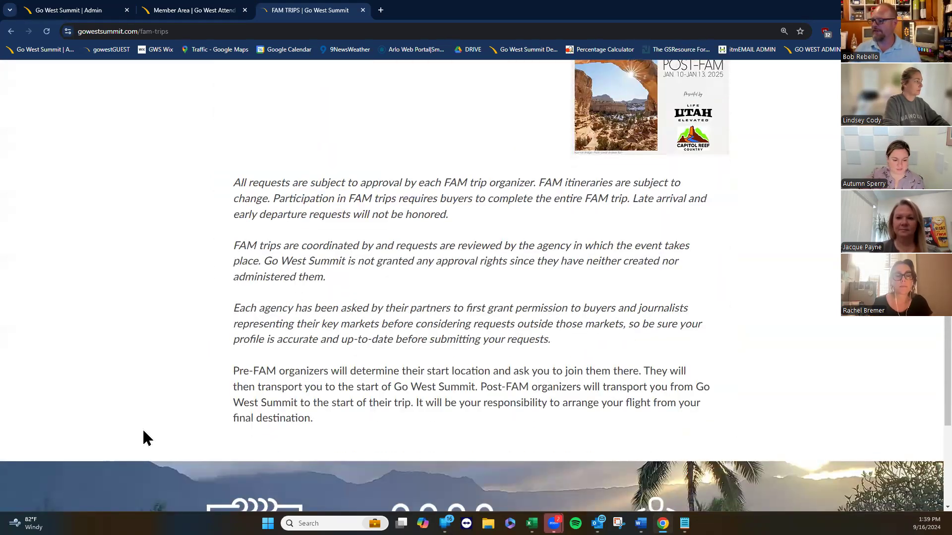
scroll(142, 443, up, 1)
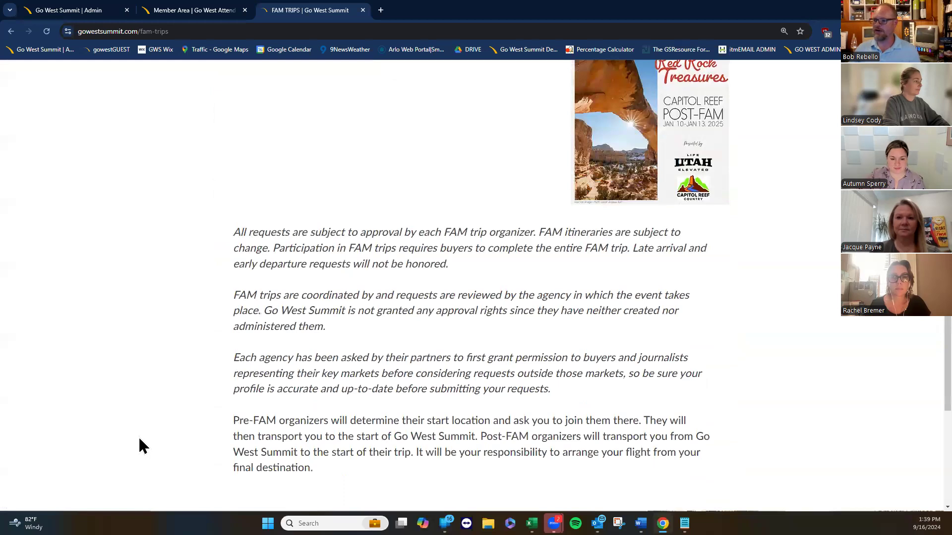
scroll(139, 439, up, 8)
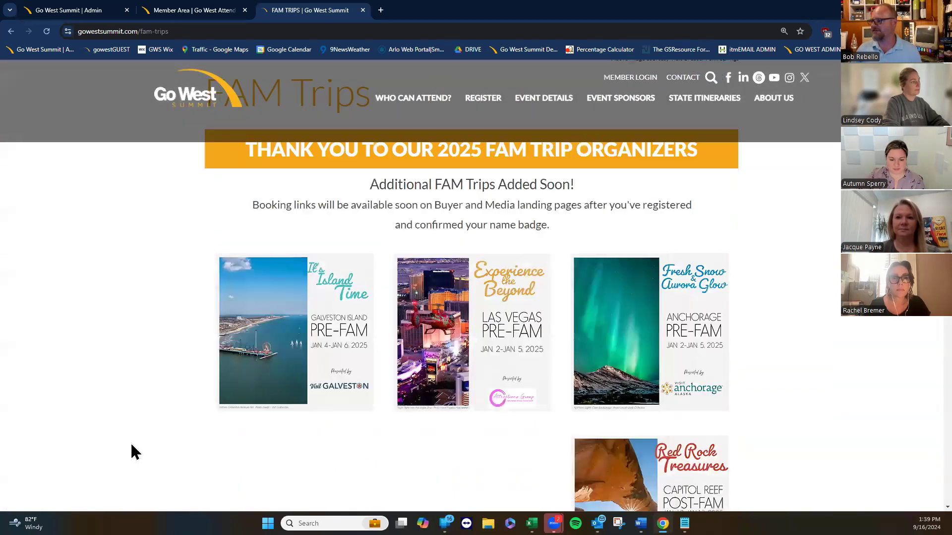
scroll(129, 443, up, 6)
Return to the admin 2025 FAM Trips edit tab and open the browser's main menu.
mouse_move(539, 103)
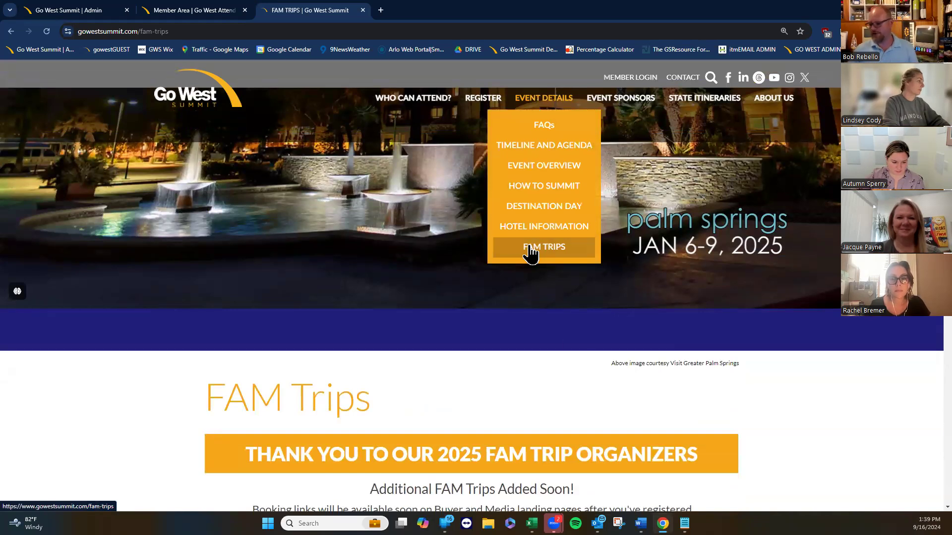
mouse_move(640, 524)
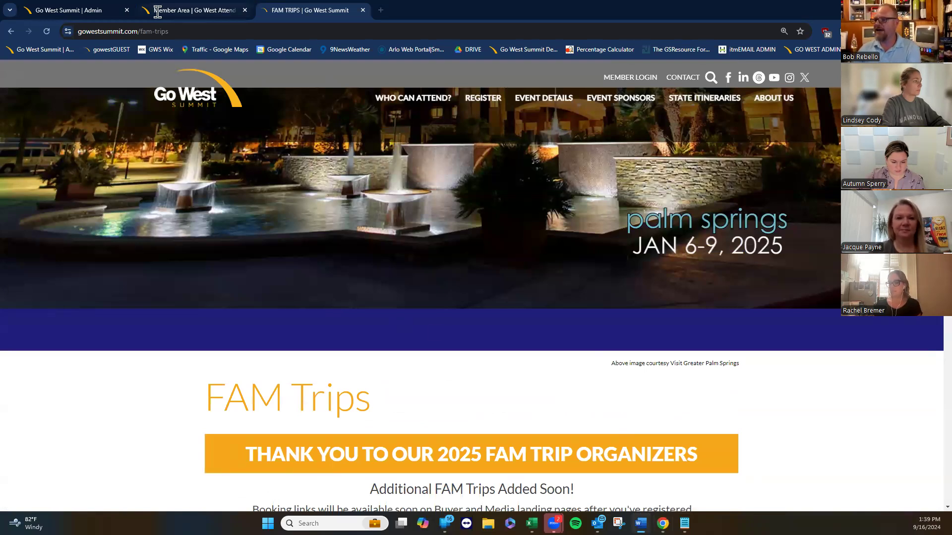
click(55, 12)
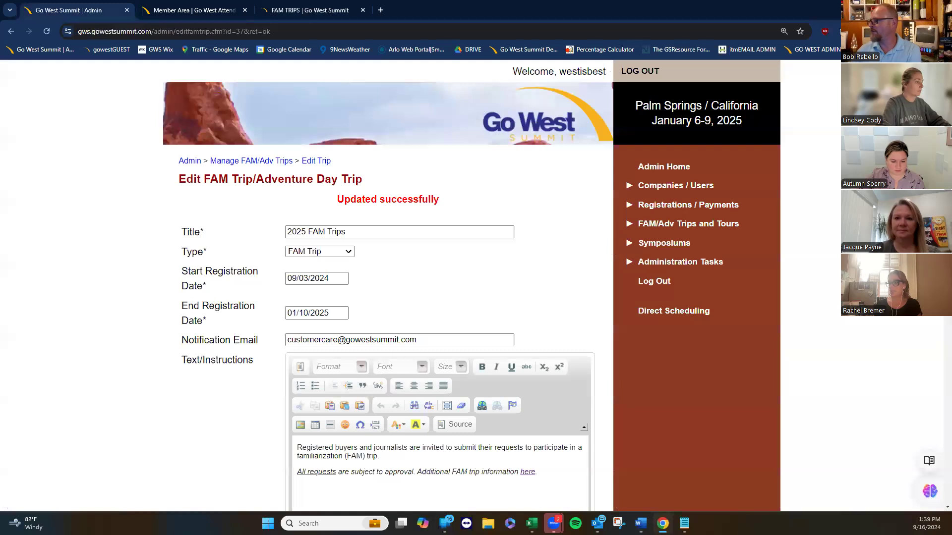
click(942, 31)
Open the admin login page in a private window and submit the admin username and password.
click(833, 78)
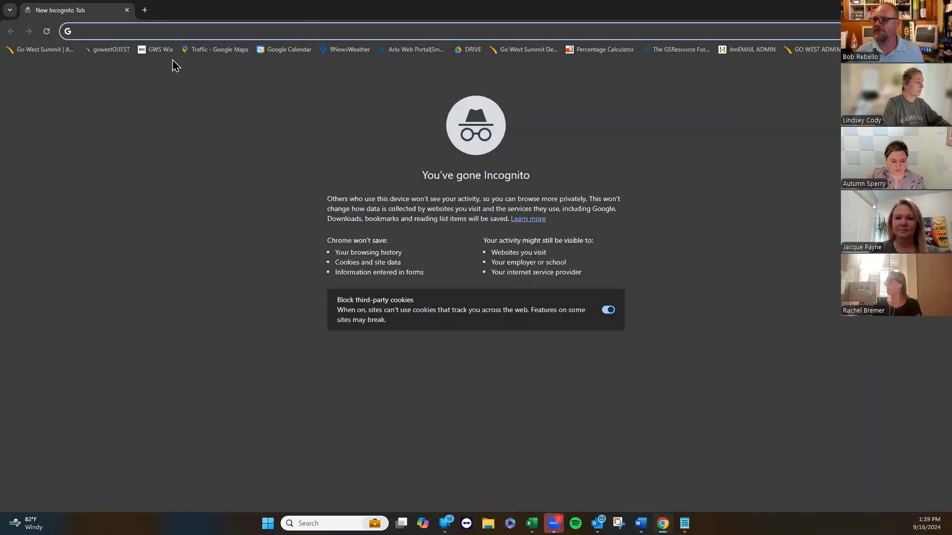
click(43, 49)
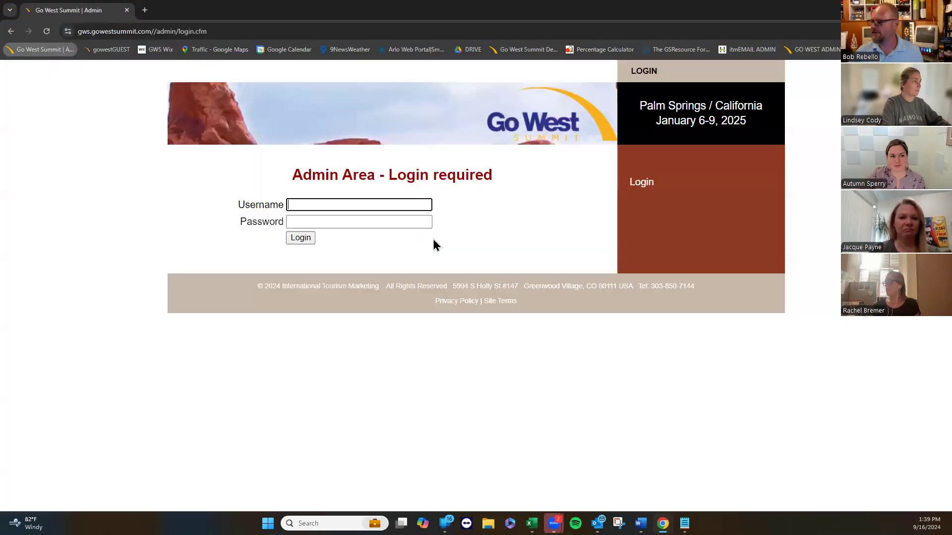
click(324, 203)
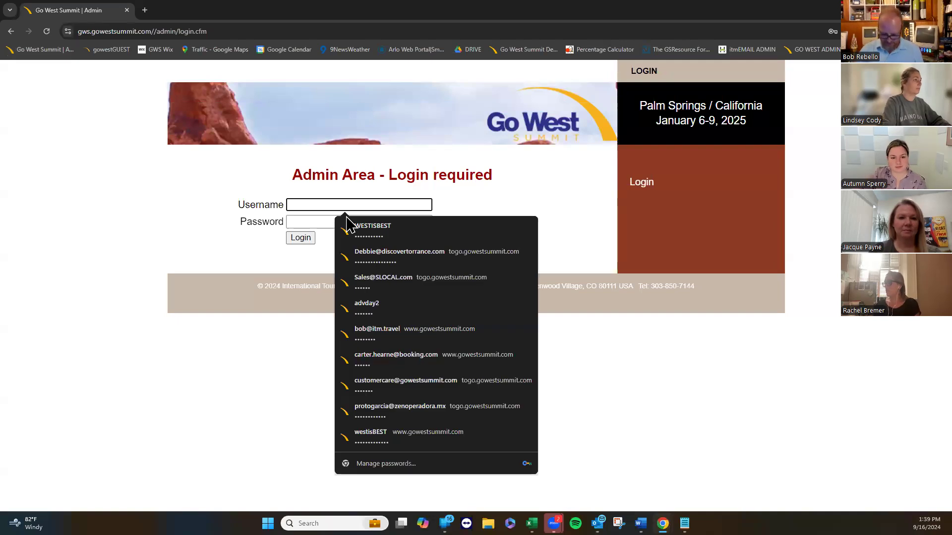
text(akbound)
key(Tab)
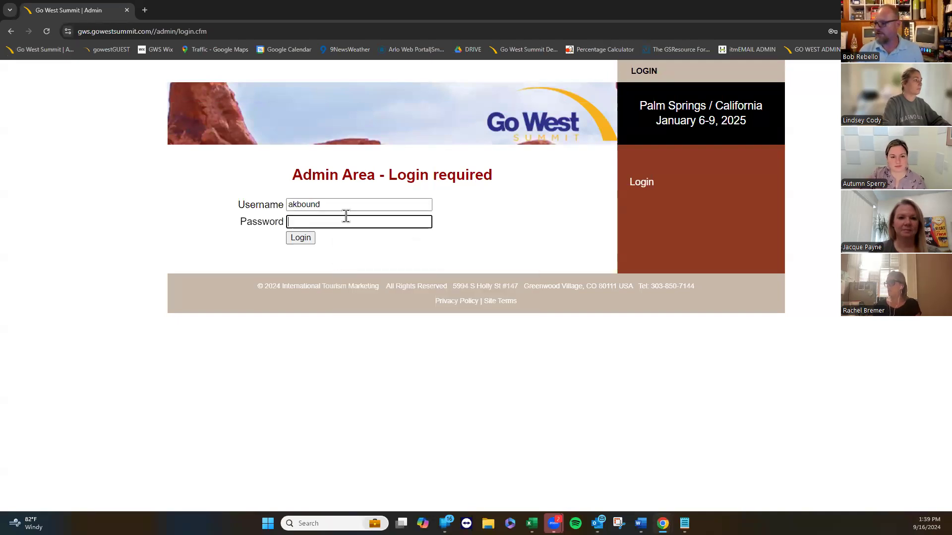
text(********)
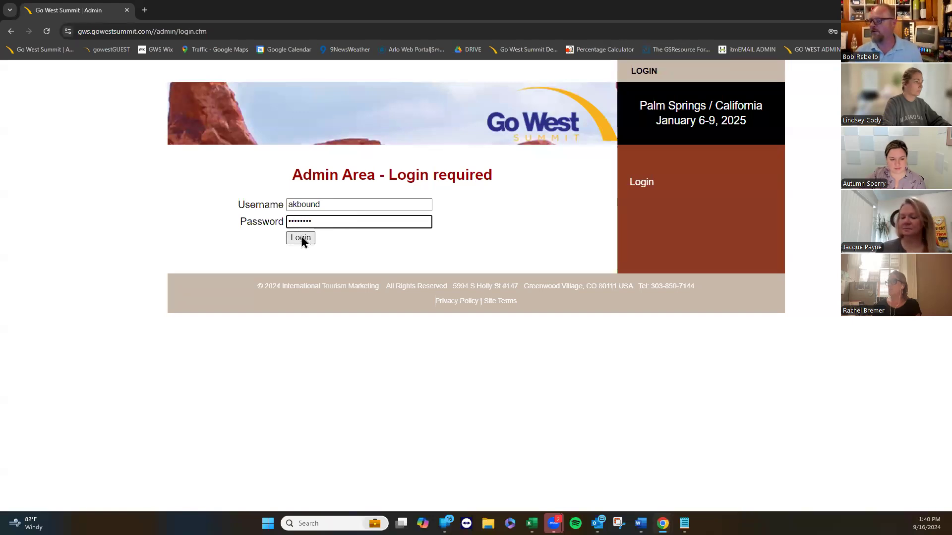
click(300, 238)
Re-enter the admin username and password to complete the login.
click(318, 220)
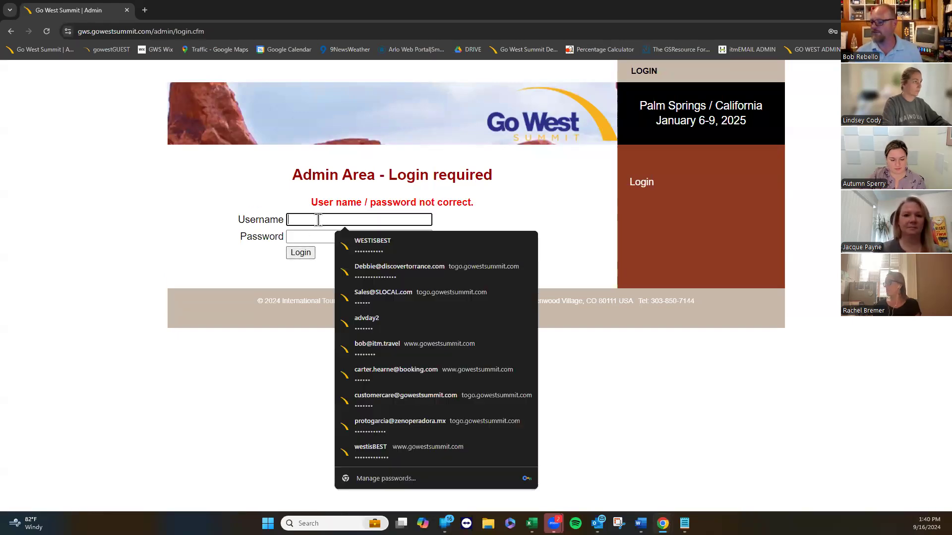
text(akbou)
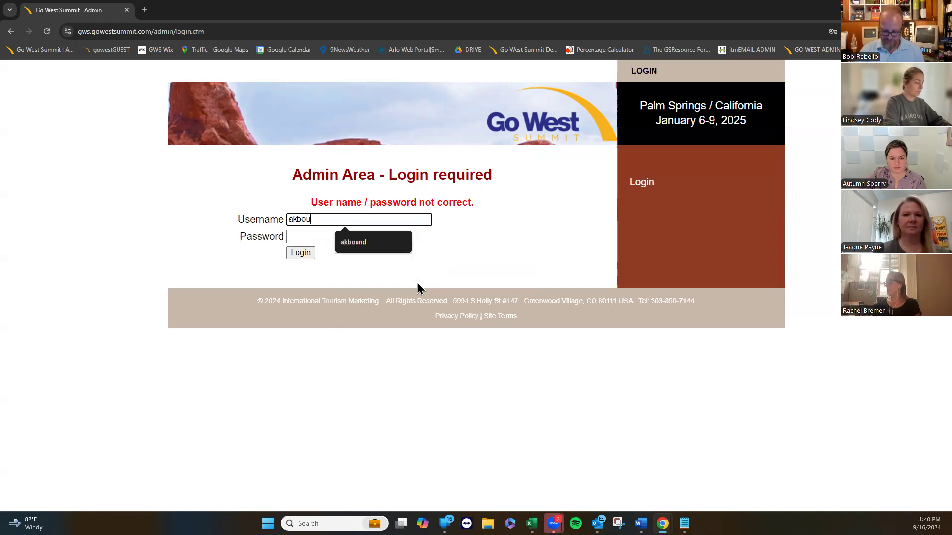
text(nd)
key(Tab)
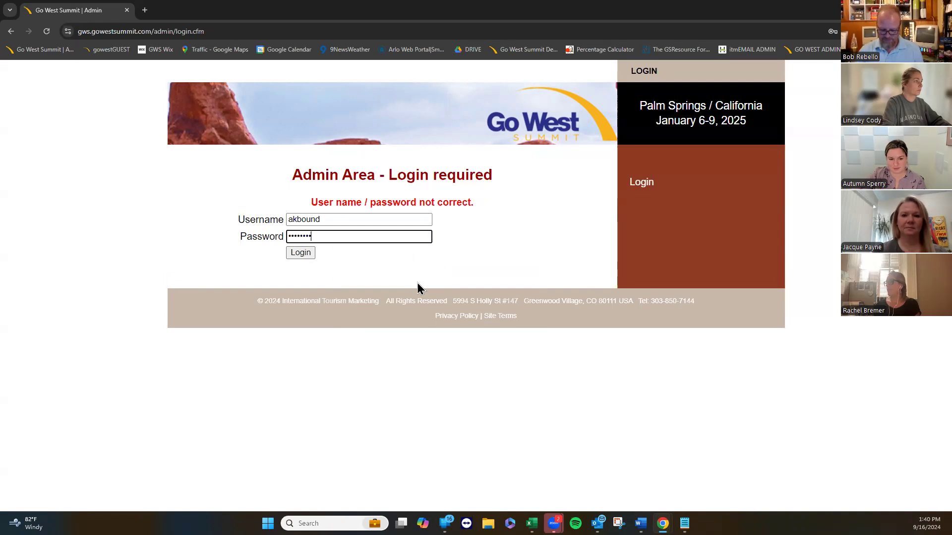
key(Return)
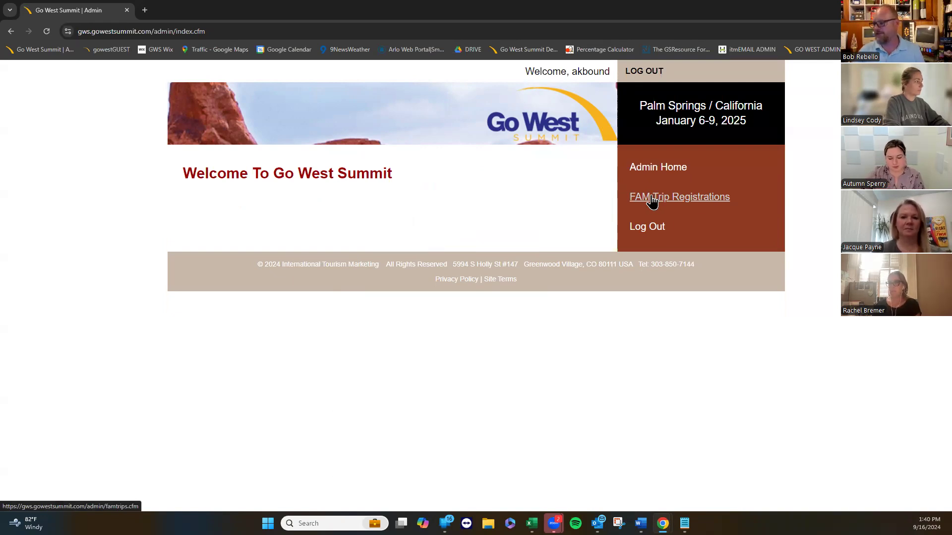
Filter FAM Trip Registrations to Fresh Snow & Aurora Glow, showing the one pending test-buyer request.
click(650, 198)
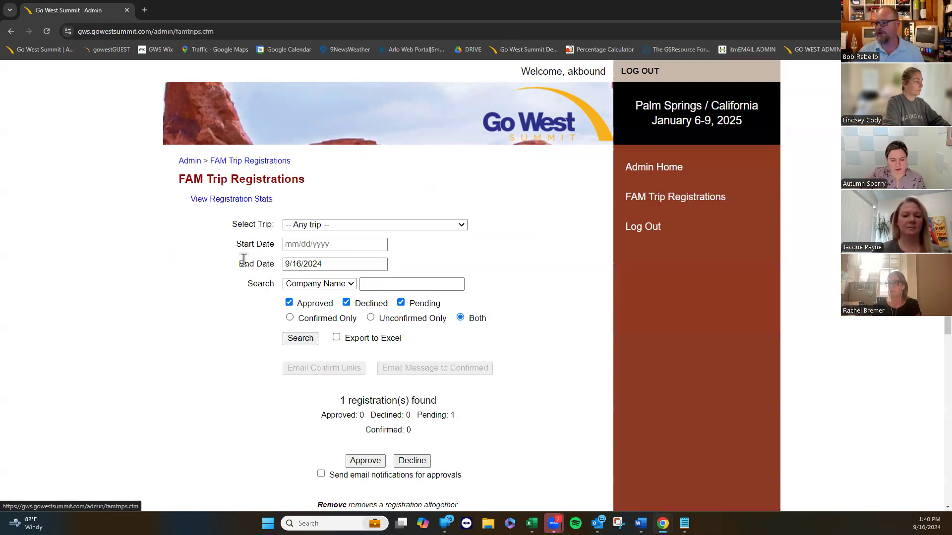
scroll(93, 294, down, 2)
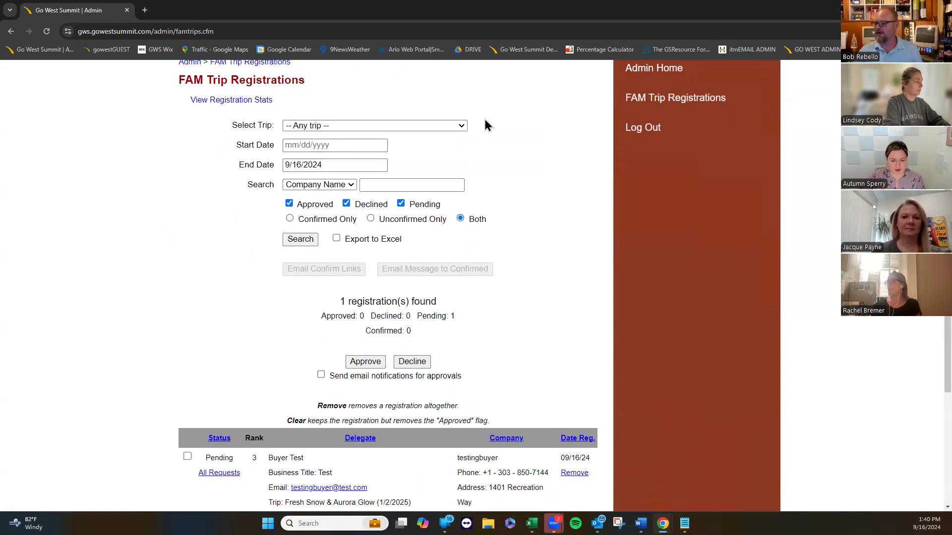
click(457, 127)
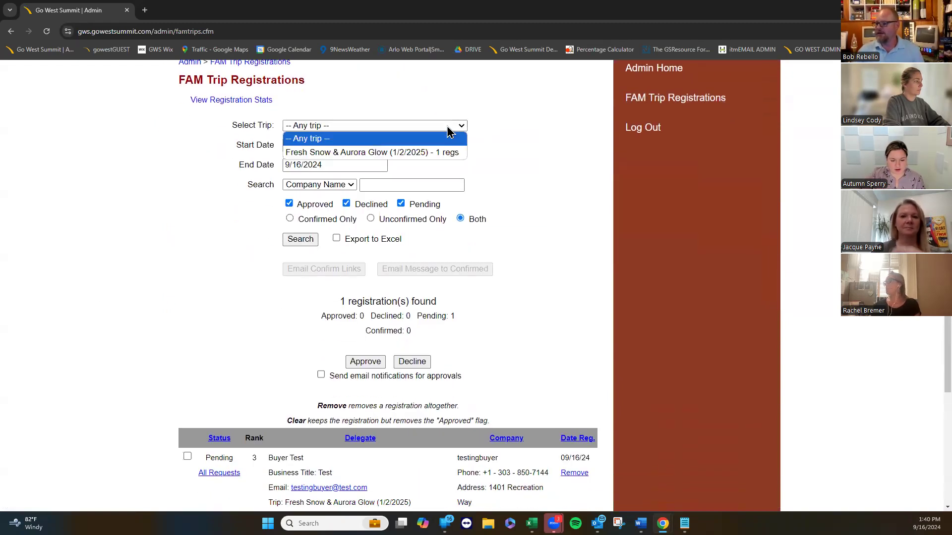
click(376, 151)
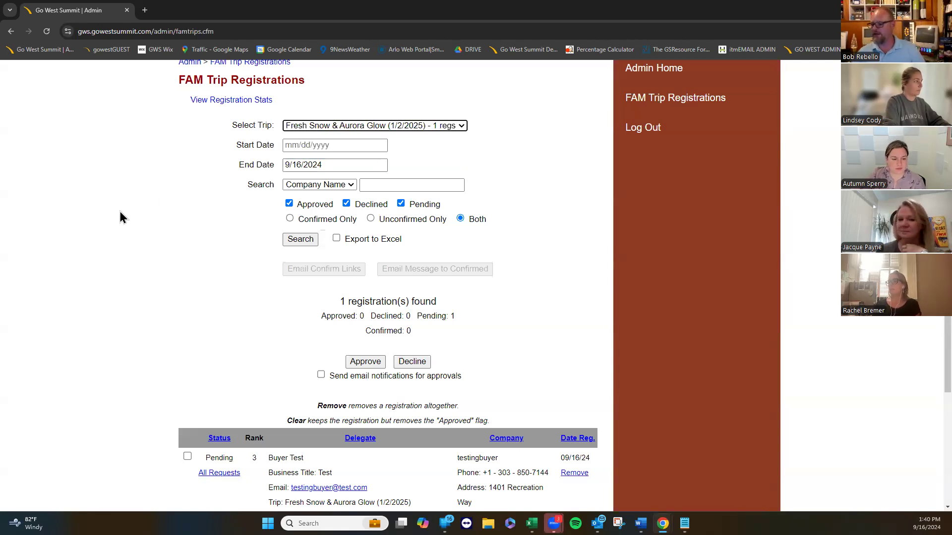
scroll(109, 216, down, 3)
scroll(104, 219, down, 1)
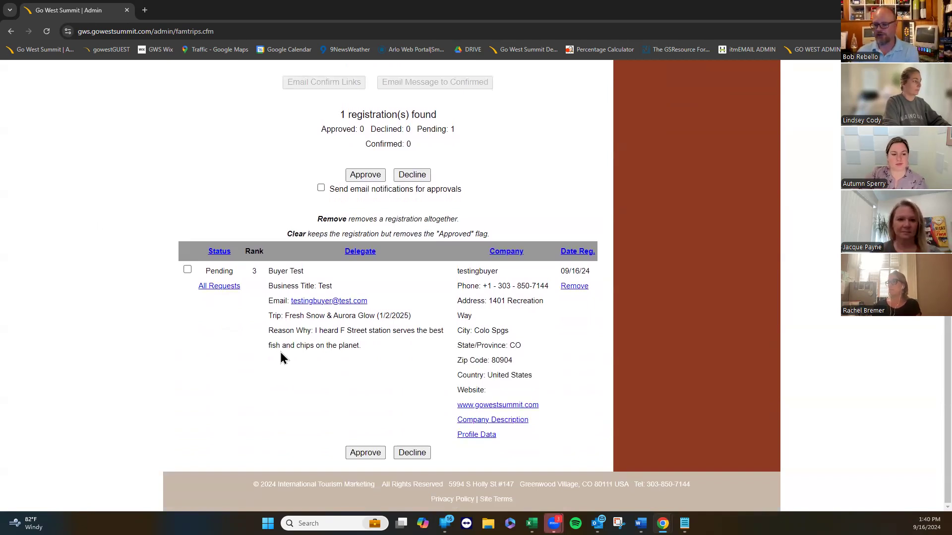
scroll(280, 351, up, 3)
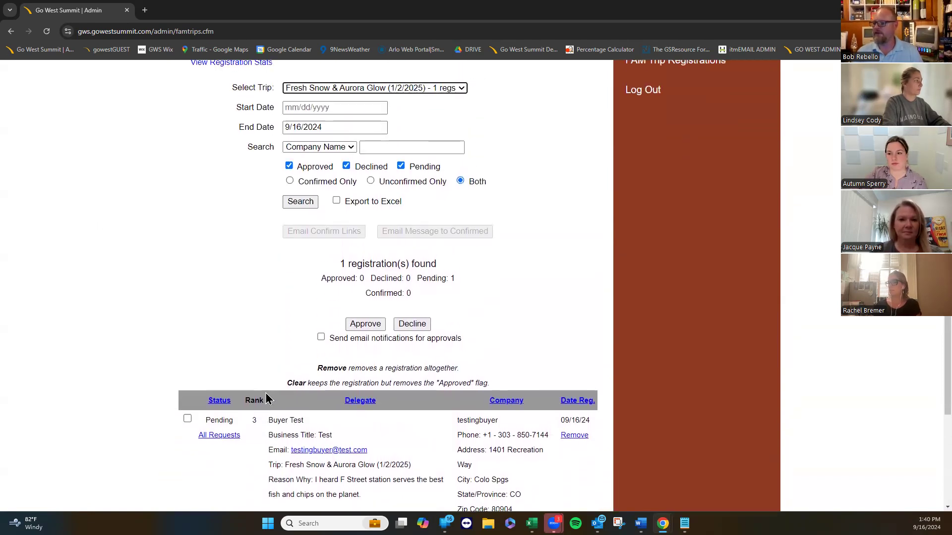
scroll(268, 391, up, 1)
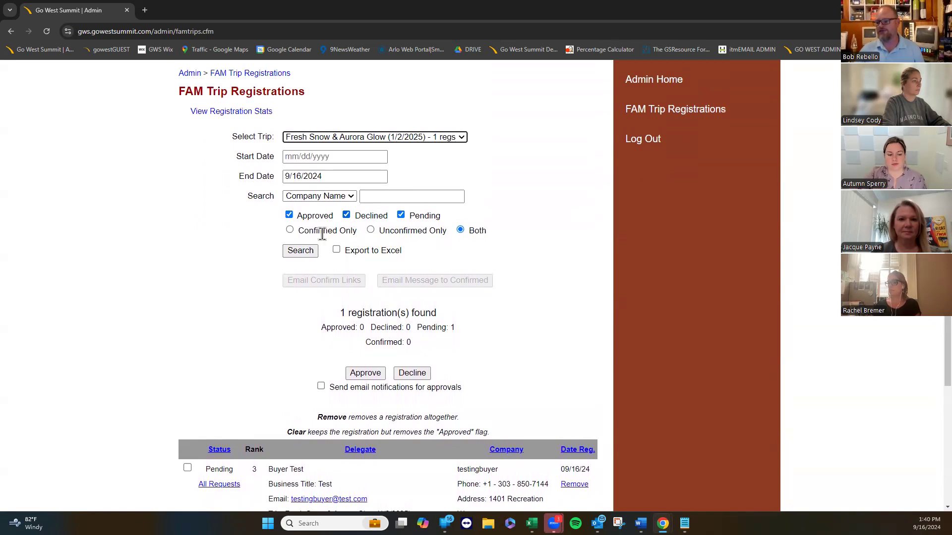
Check the Start Date and Search-by filters, keeping the search on Company Name.
click(295, 155)
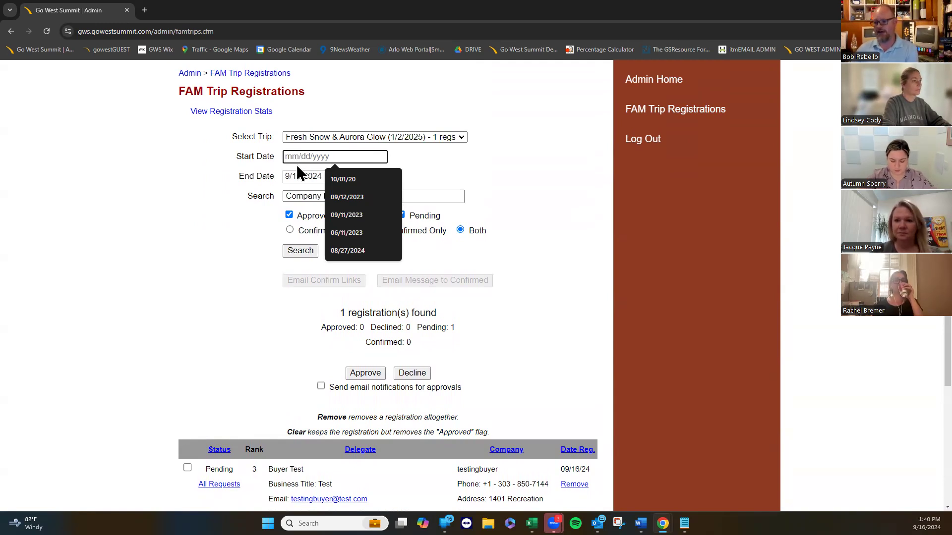
click(167, 199)
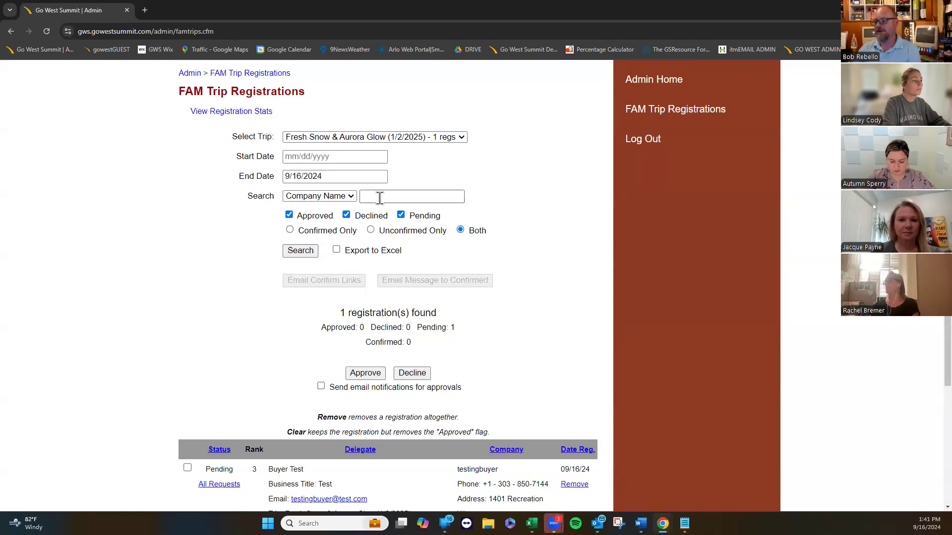
click(350, 198)
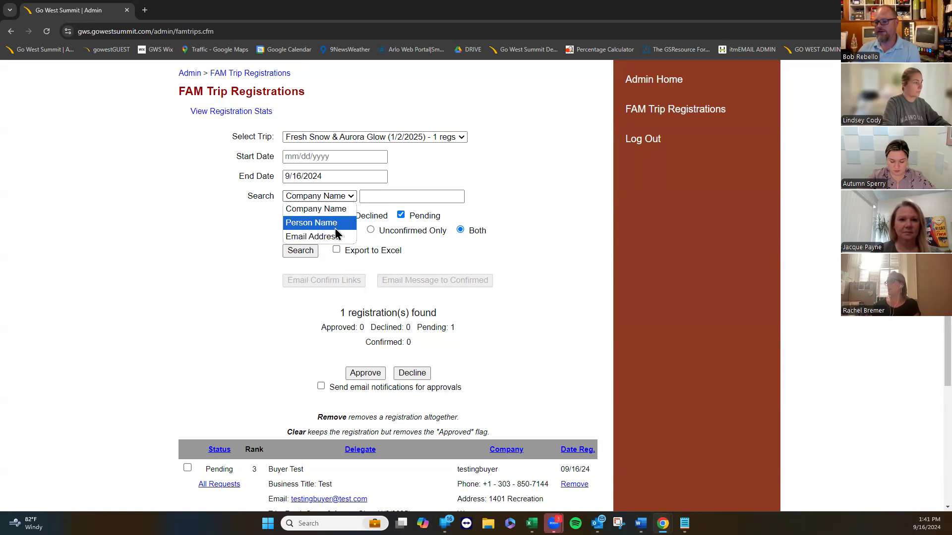
click(200, 243)
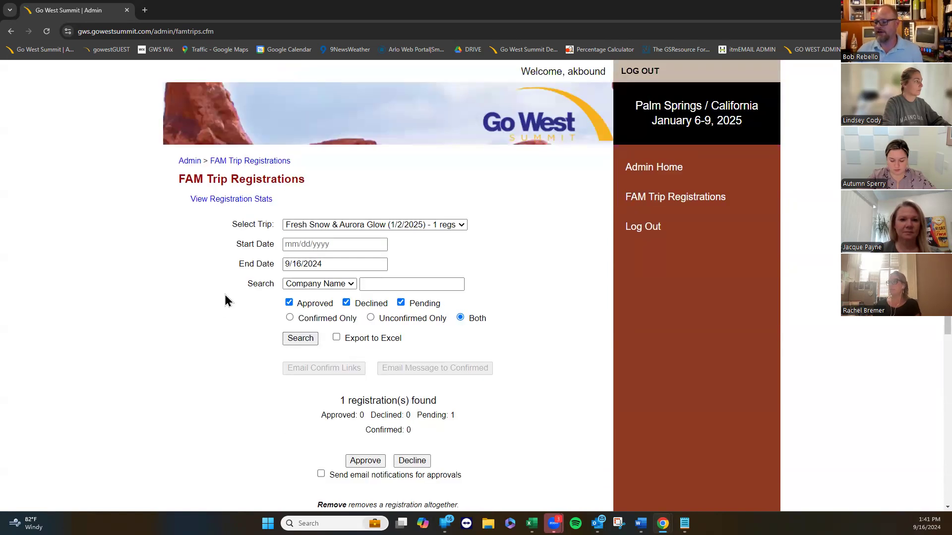
Open View Registration Stats to see one pending registration per 2025 trip.
scroll(72, 292, down, 6)
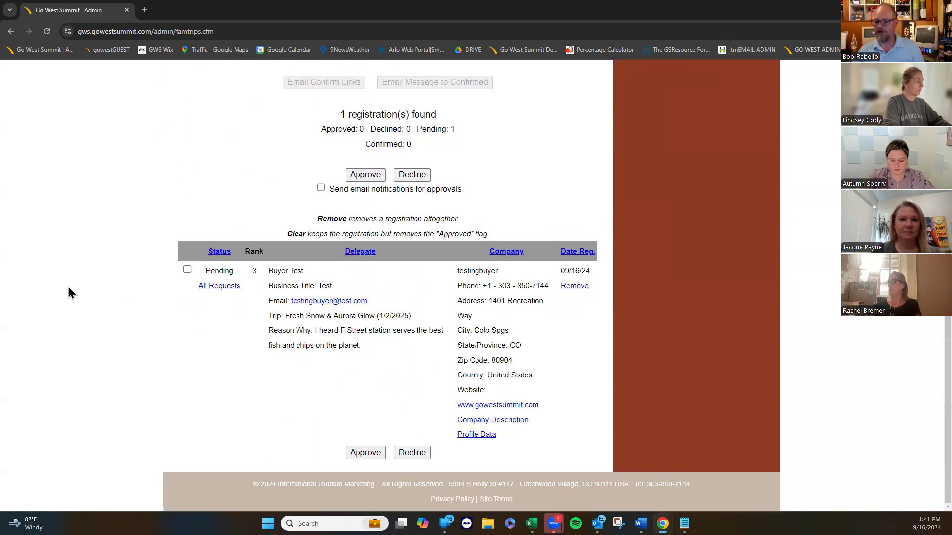
scroll(75, 302, up, 1)
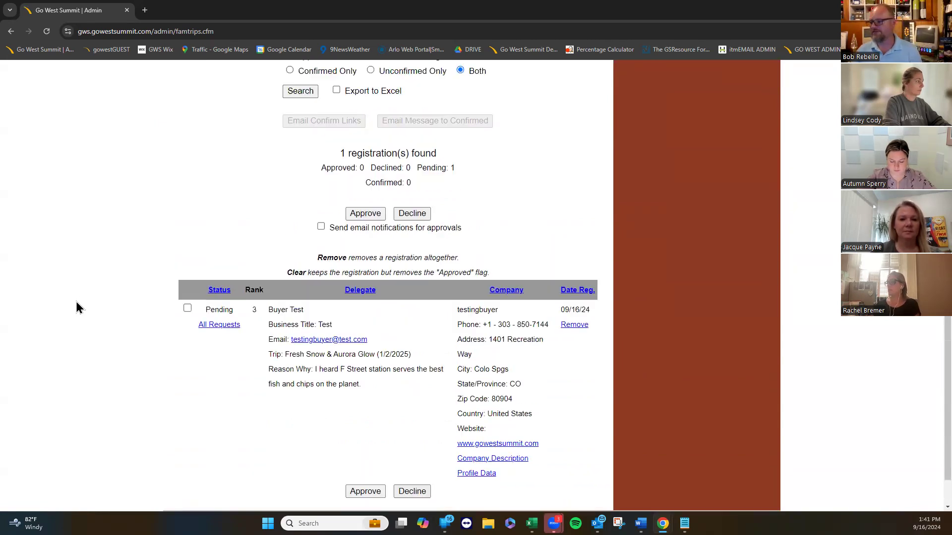
scroll(76, 301, up, 2)
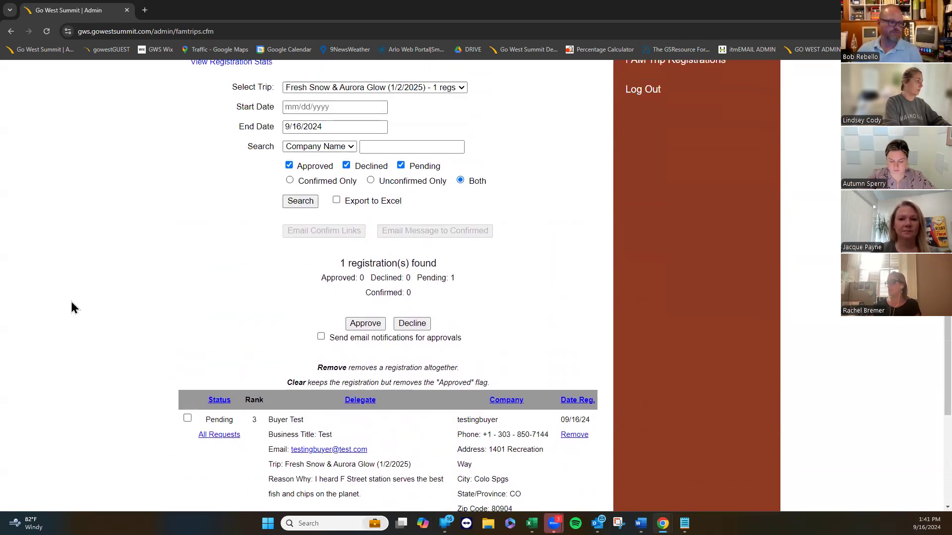
scroll(139, 228, up, 3)
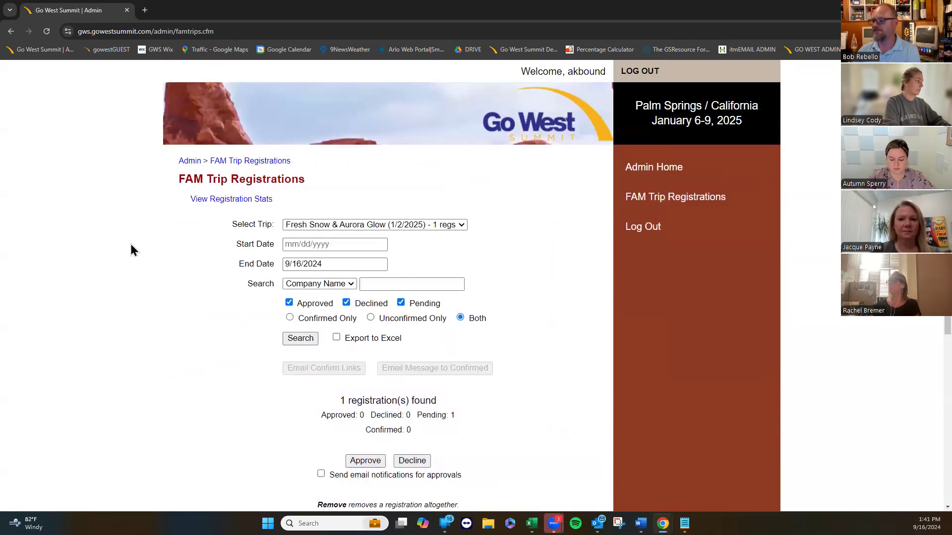
click(222, 202)
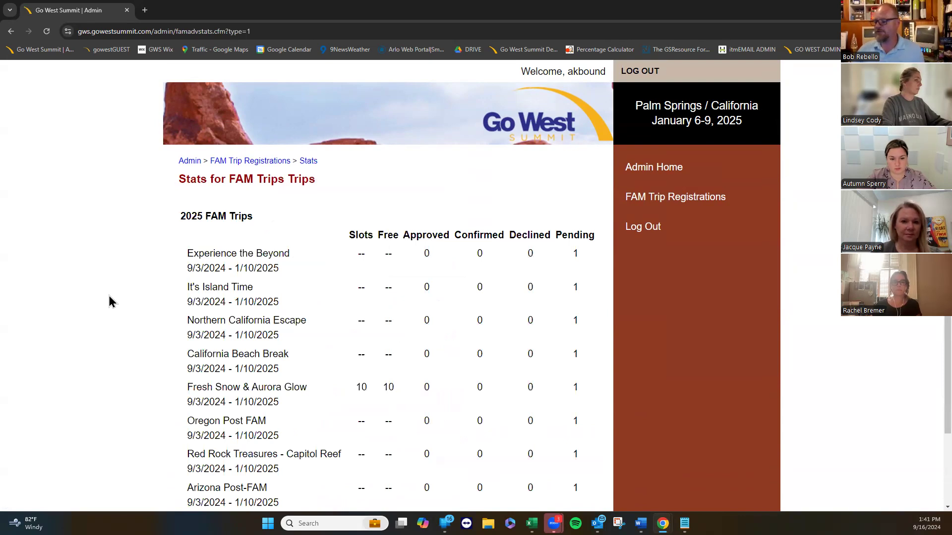
Scroll the FAM trip stats: zero approvals everywhere, Fresh Snow & Aurora Glow with 10 free slots.
scroll(110, 302, down, 2)
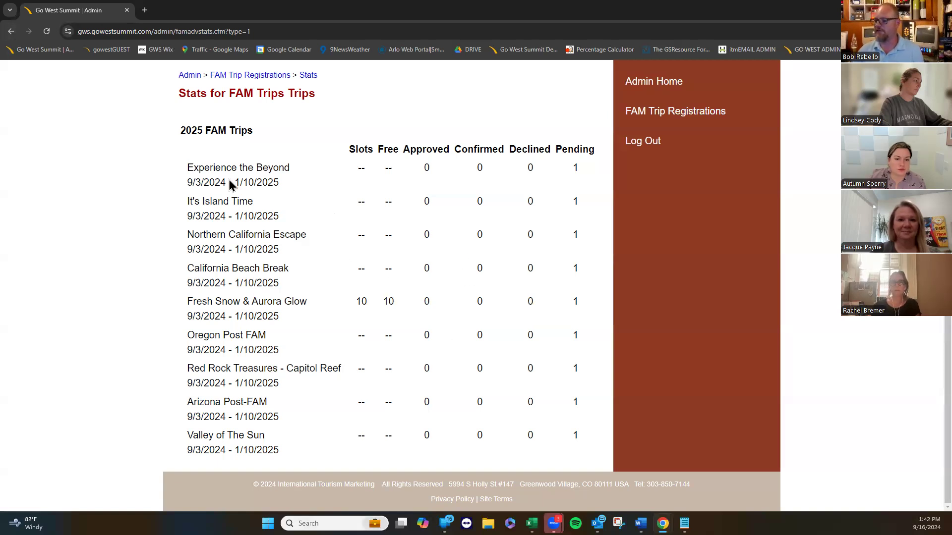
click(11, 30)
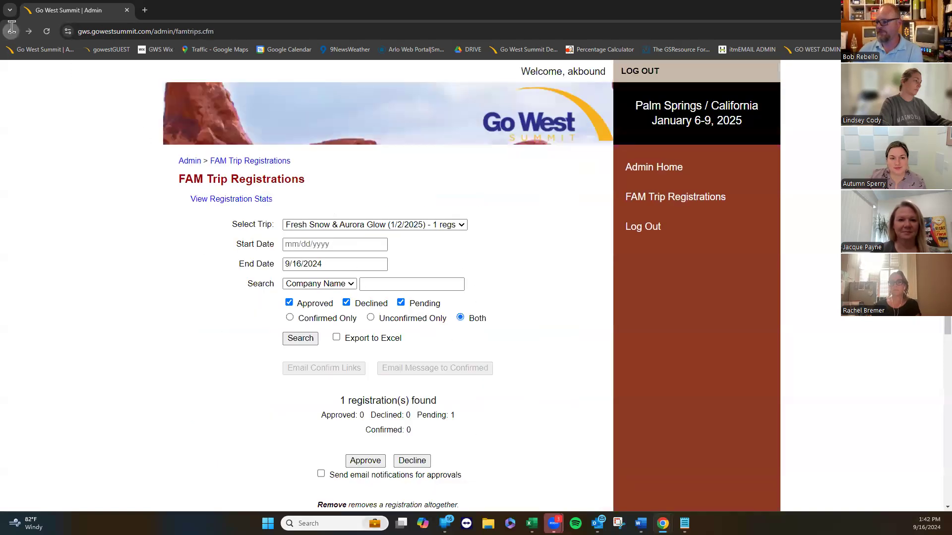
scroll(138, 381, down, 5)
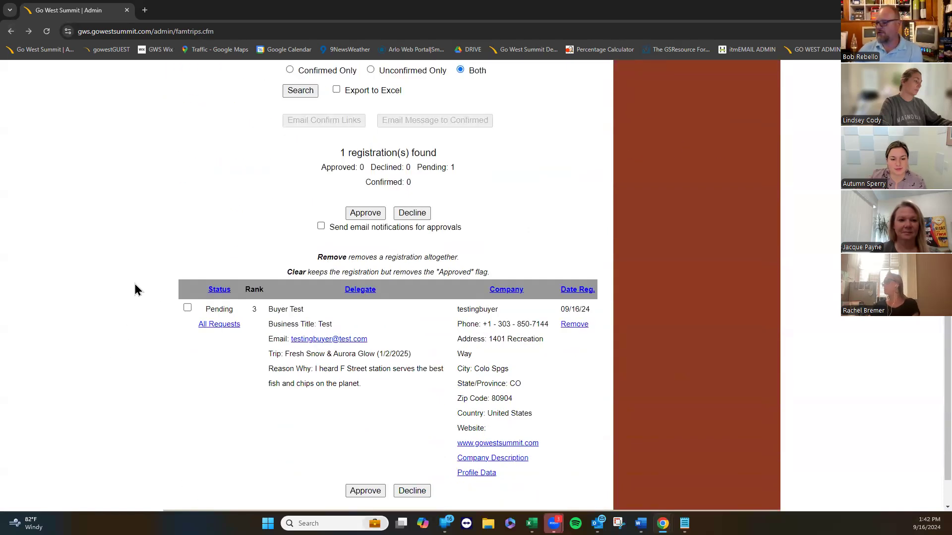
scroll(135, 290, down, 1)
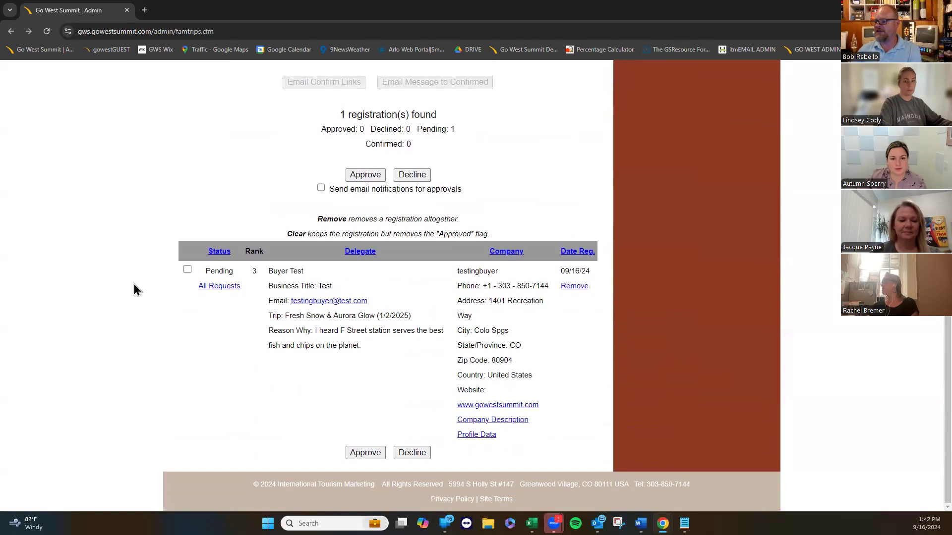
click(491, 421)
scroll(485, 452, down, 1)
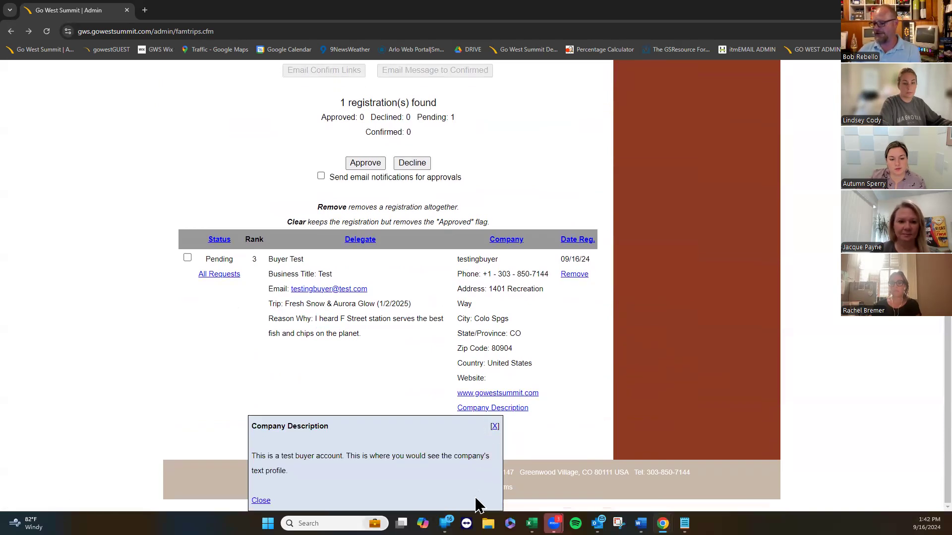
click(494, 427)
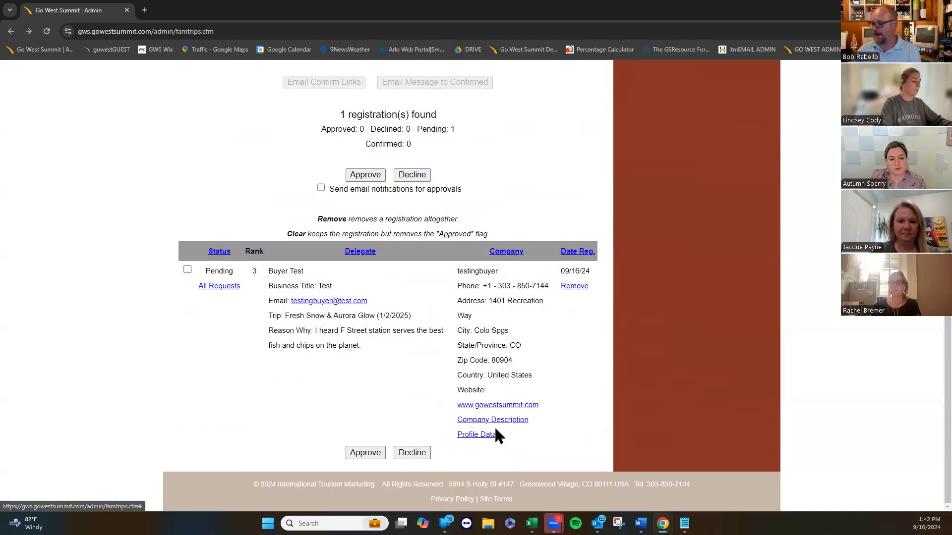
click(483, 435)
scroll(426, 491, down, 2)
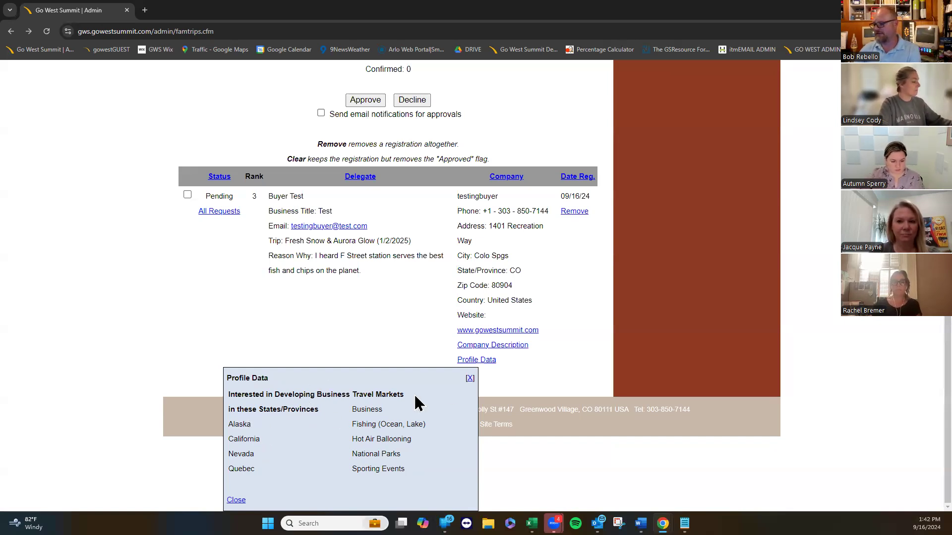
click(470, 380)
drag(365, 349, 285, 315)
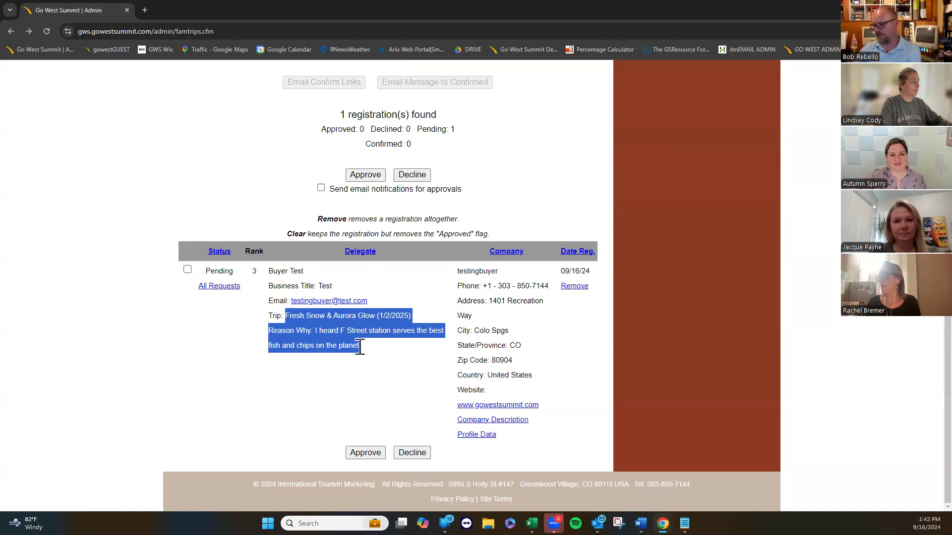
click(361, 361)
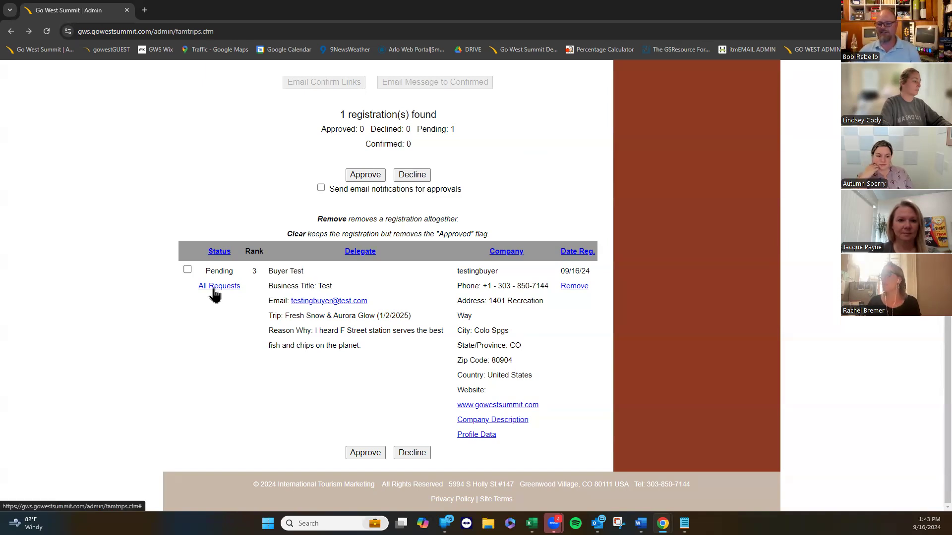
click(215, 289)
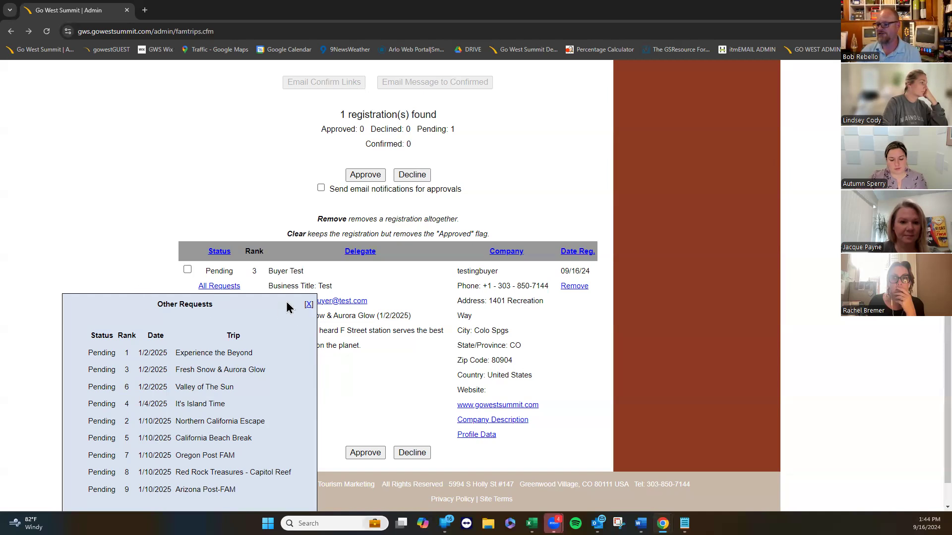
click(308, 305)
Approve the Buyer Test Fresh Snow & Aurora Glow registration, then clear the approval and confirm.
click(187, 269)
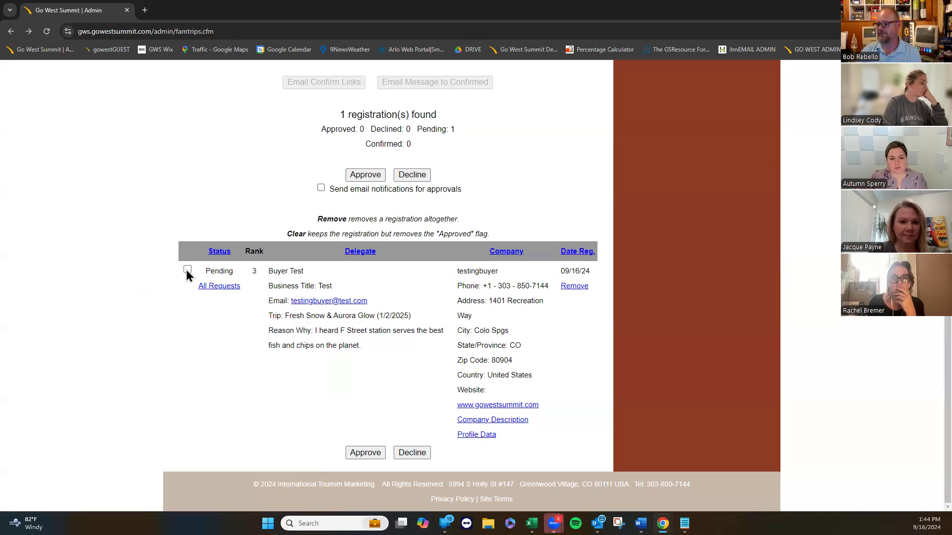
click(359, 175)
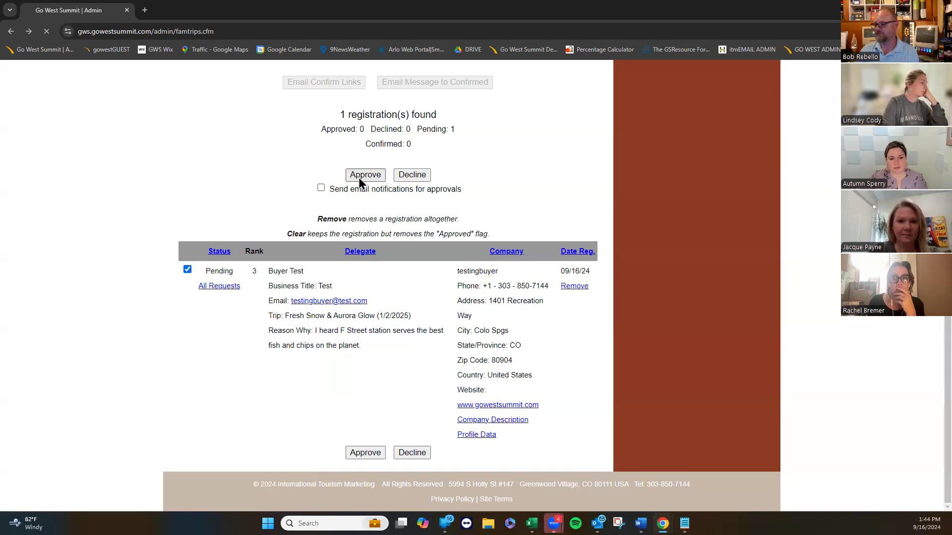
scroll(183, 318, down, 6)
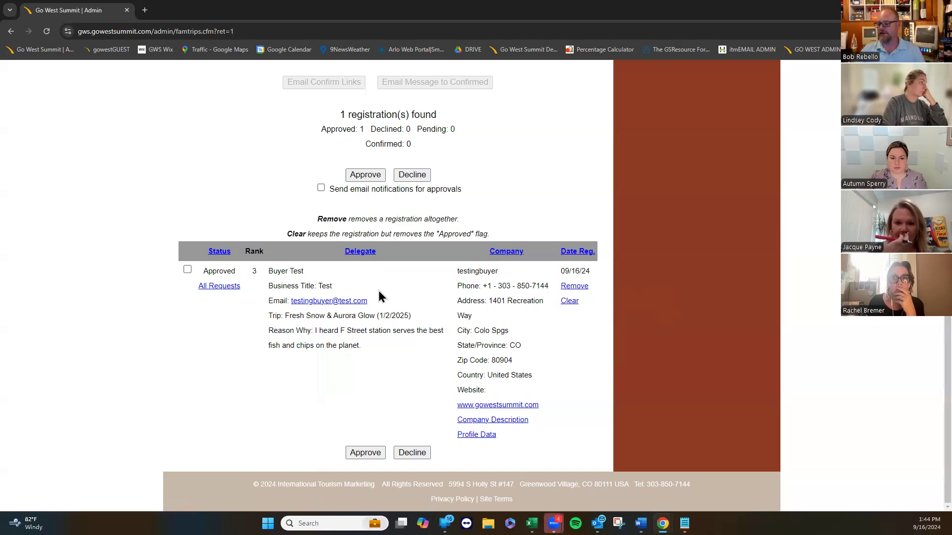
click(569, 302)
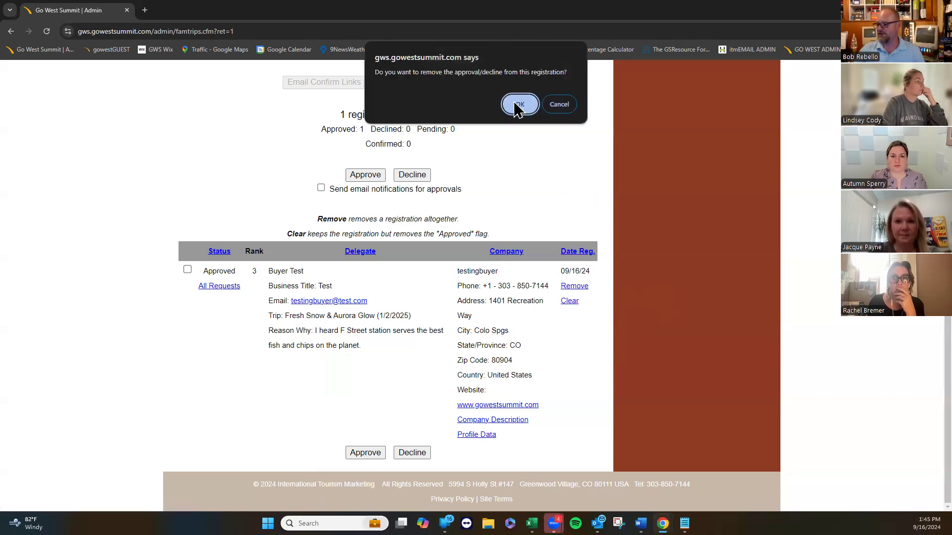
click(518, 105)
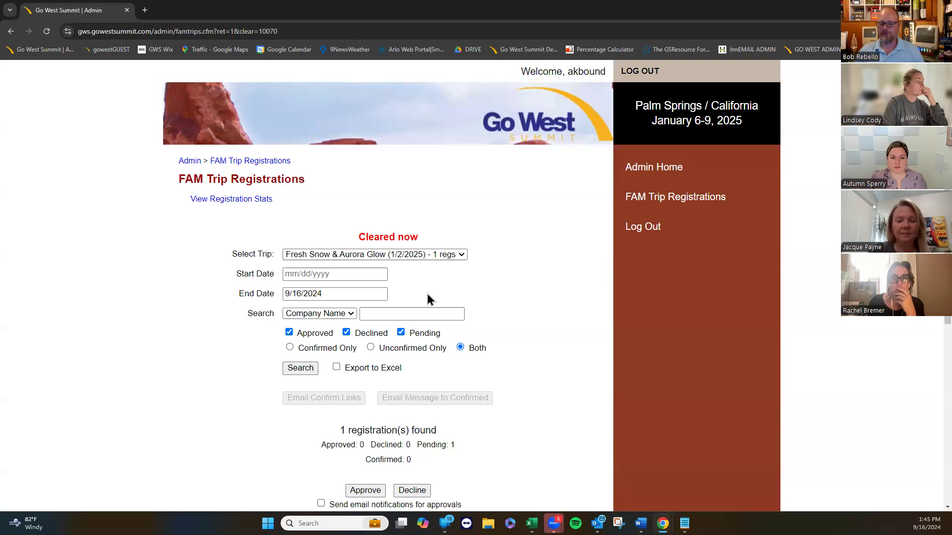
Select the Buyer Test row in the Fresh Snow & Aurora Glow registration table.
scroll(230, 427, down, 4)
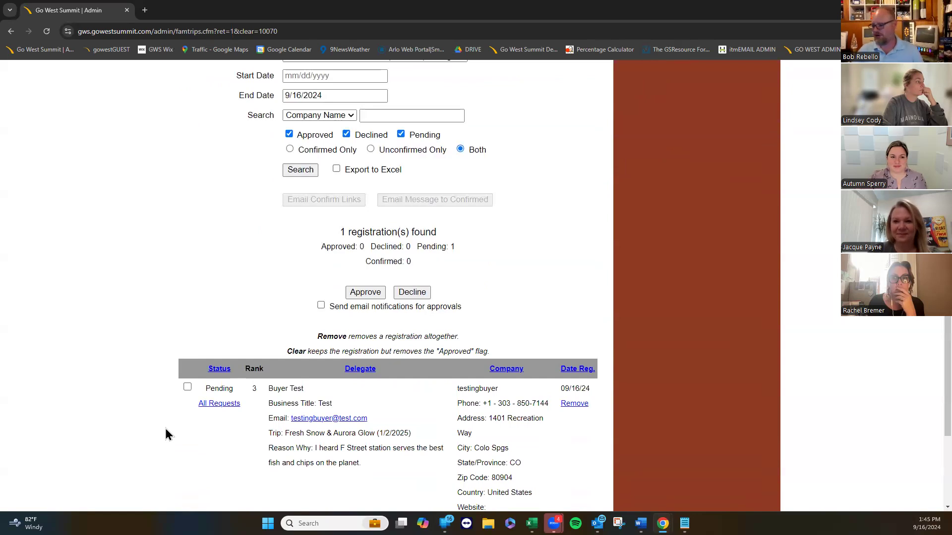
scroll(163, 429, down, 2)
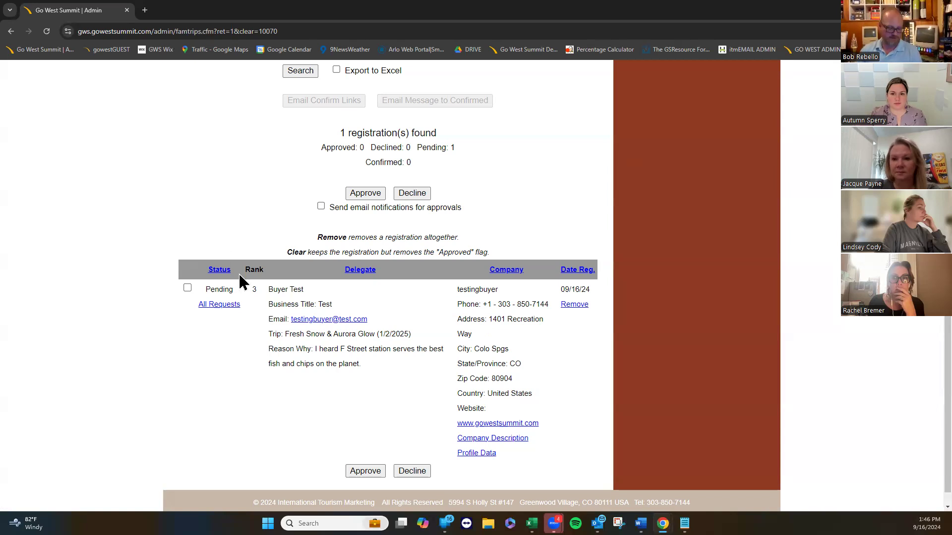
click(187, 288)
Approve Buyer Test's registration again with 'Send email notifications for approvals' enabled.
click(361, 192)
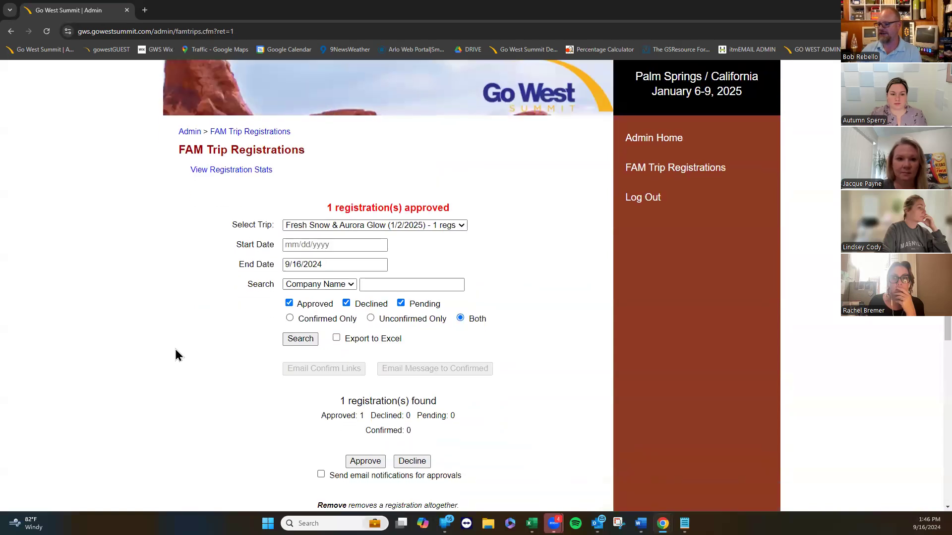
scroll(174, 349, down, 5)
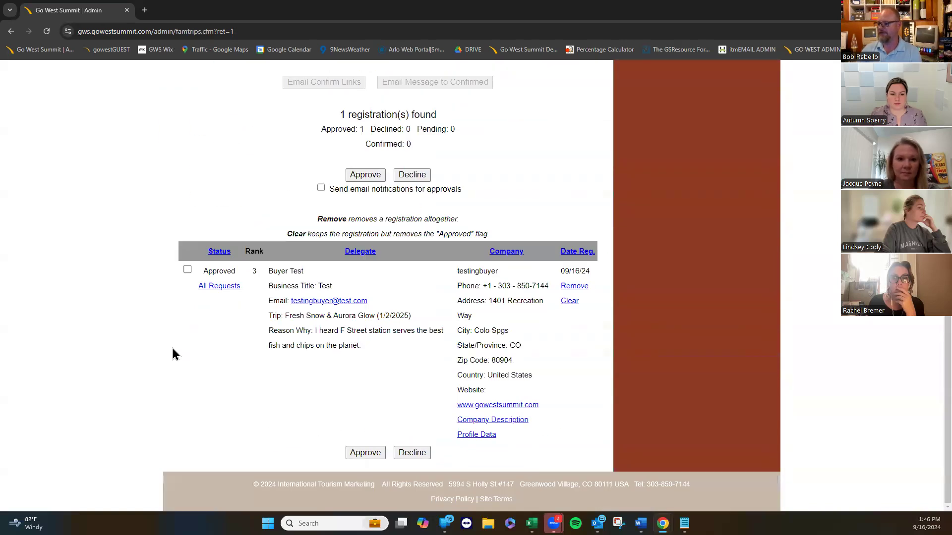
click(188, 270)
click(320, 189)
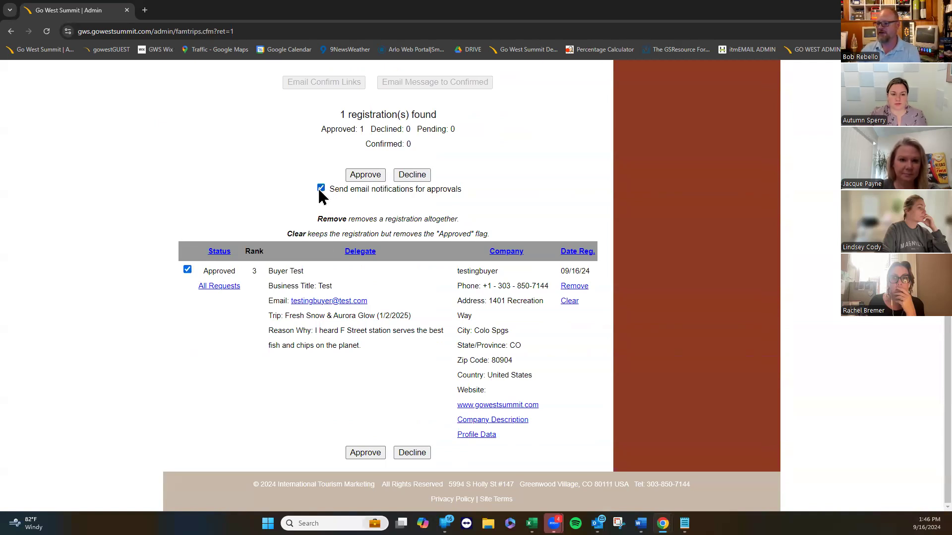
click(364, 175)
Bring up the public Go West Summit FAM Trips page in the other browser window.
scroll(201, 317, down, 2)
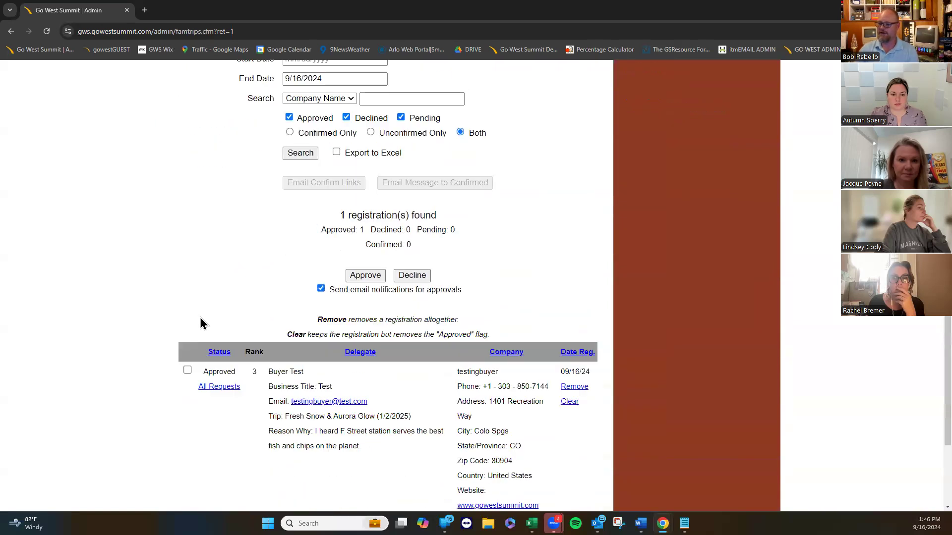
scroll(201, 323, down, 1)
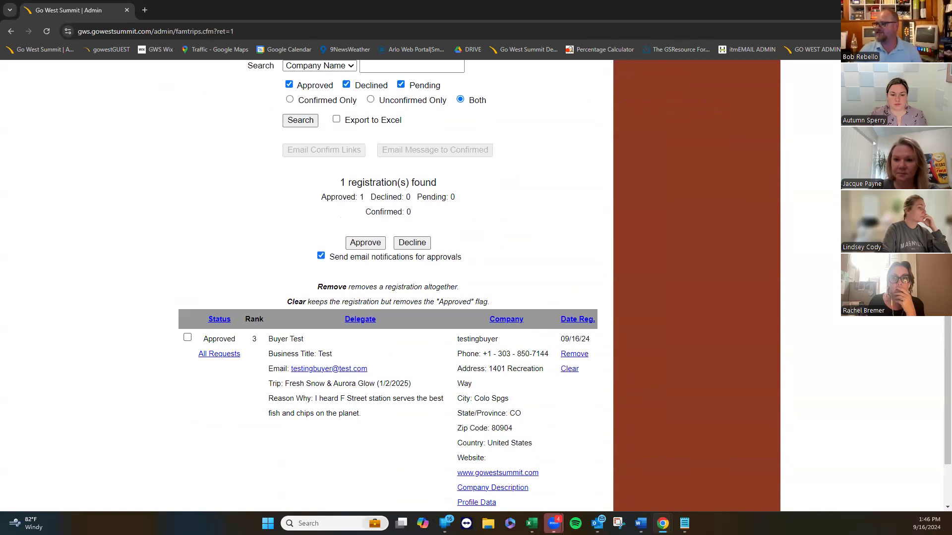
click(894, 6)
click(299, 4)
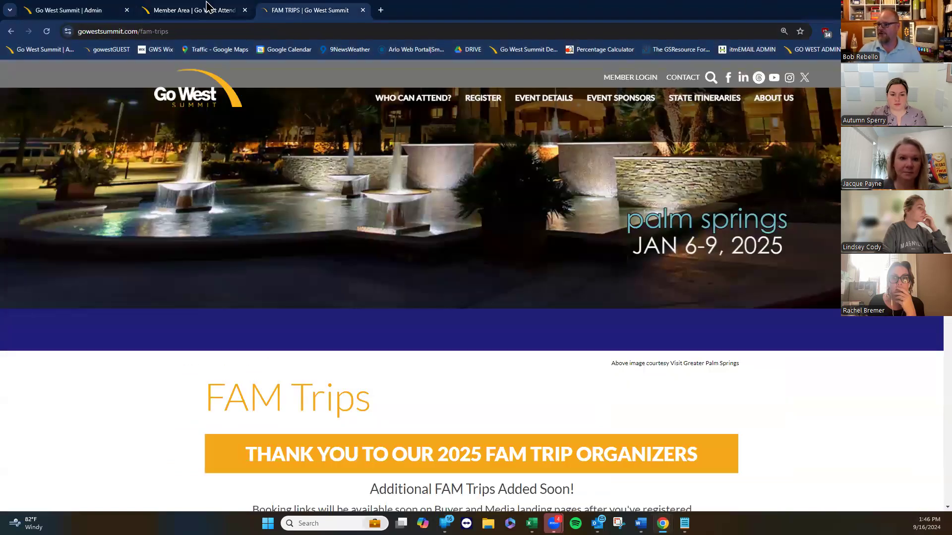
Reload the buyer's Member Area and confirm participation in Fresh Snow & Aurora Glow.
click(207, 6)
click(47, 31)
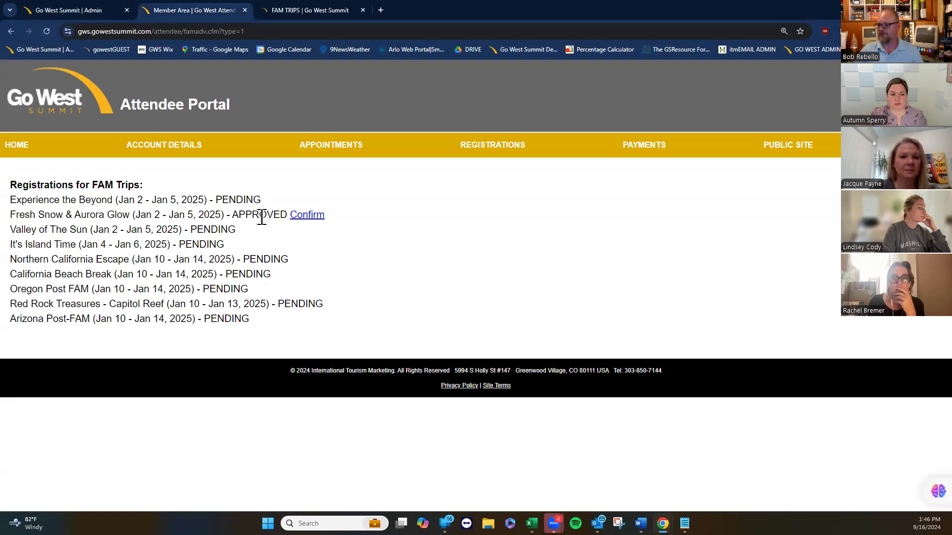
click(305, 217)
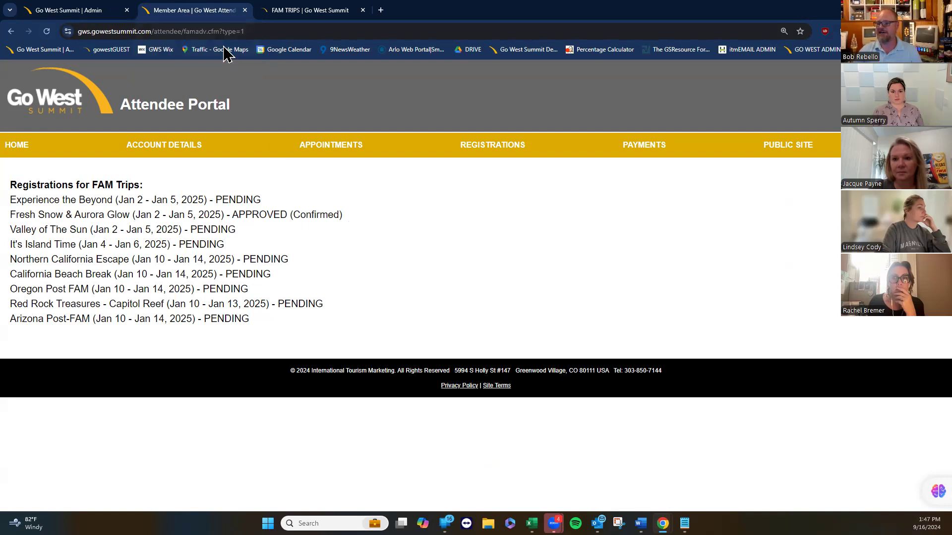
Return to the admin browser window showing the Fresh Snow & Aurora Glow registrations list.
click(79, 12)
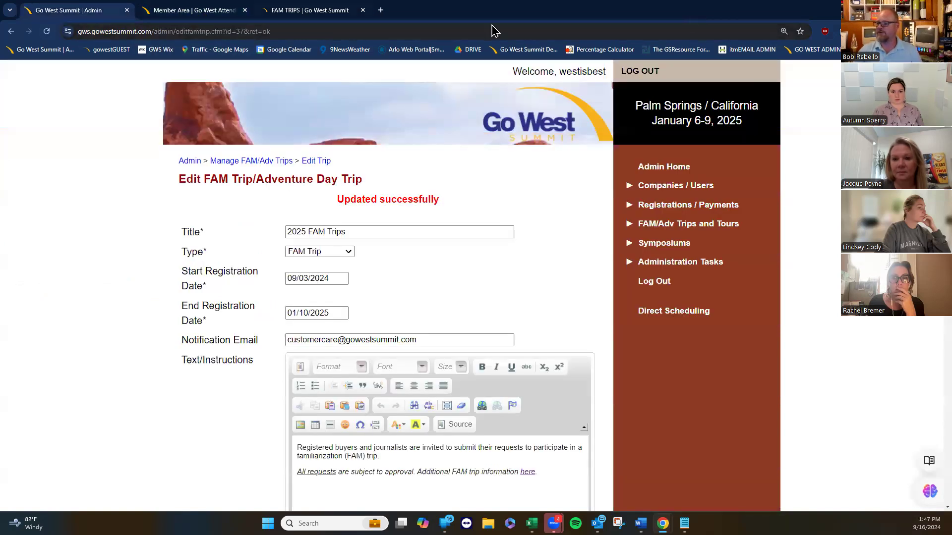
key(alt+Tab)
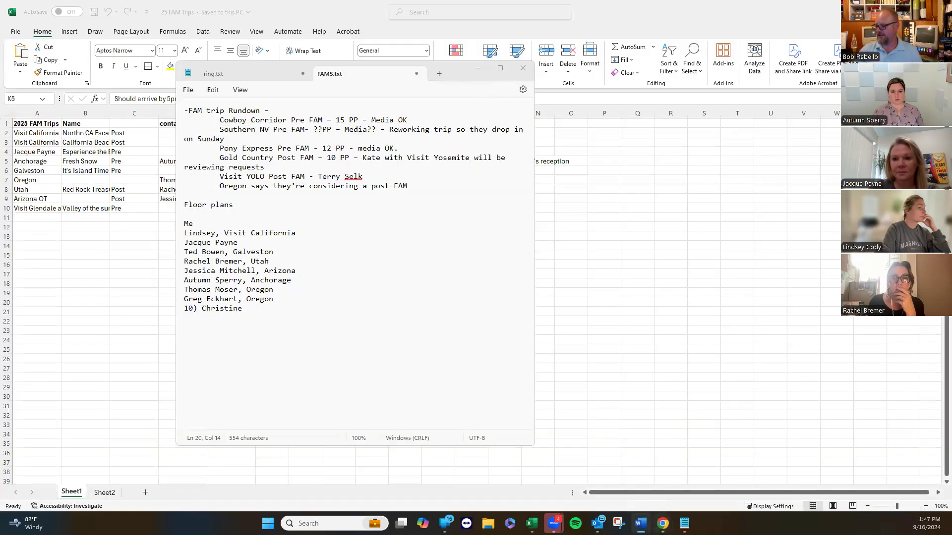
mouse_move(663, 524)
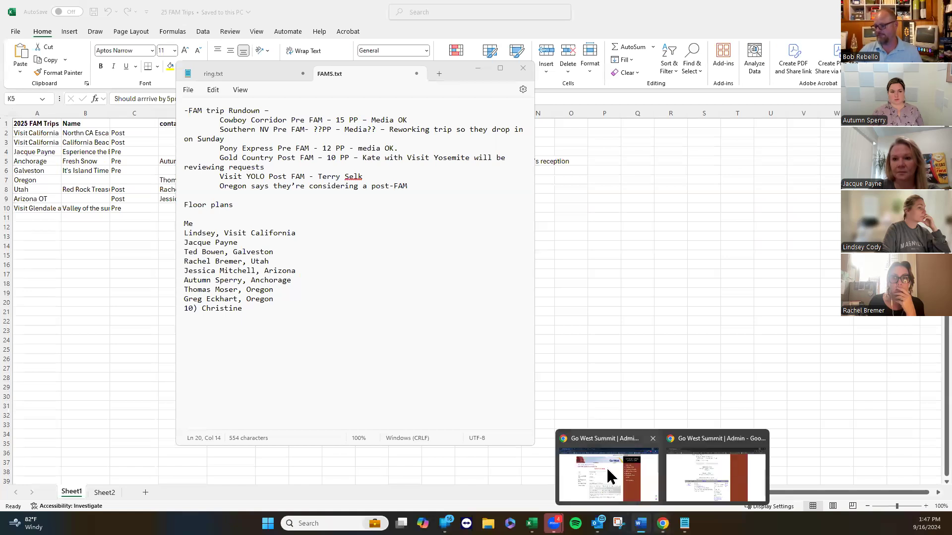
click(606, 467)
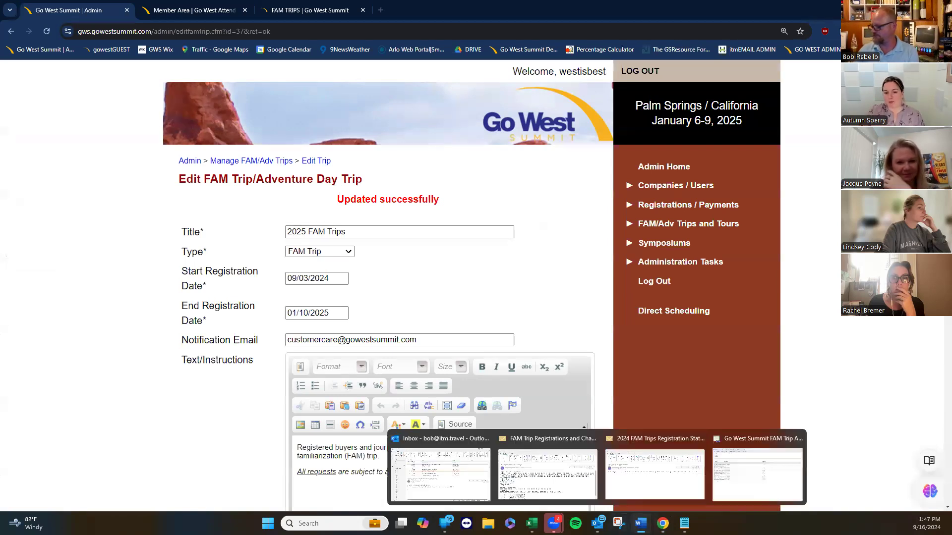
mouse_move(663, 523)
click(694, 483)
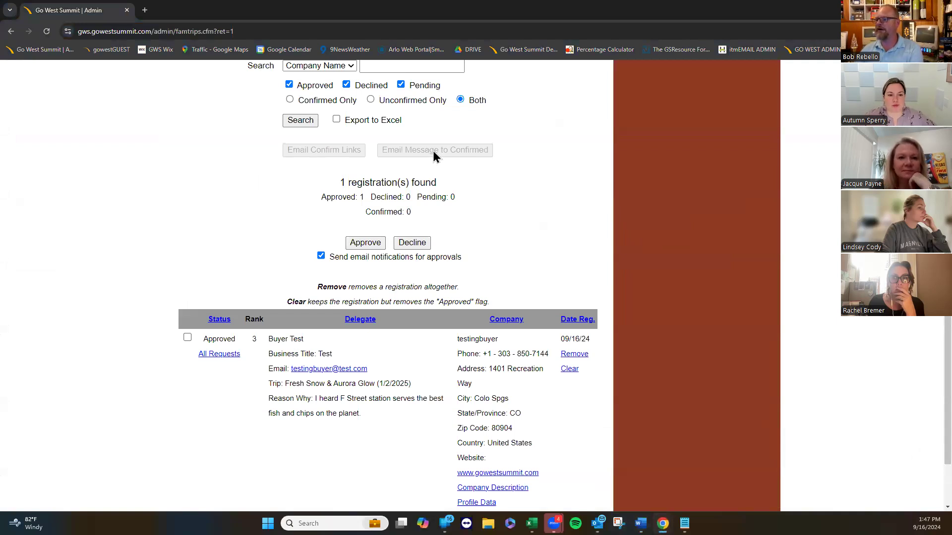
Maximize the Outlook '2024 FAM Trips Registration Status' message window over the admin page.
scroll(156, 273, up, 2)
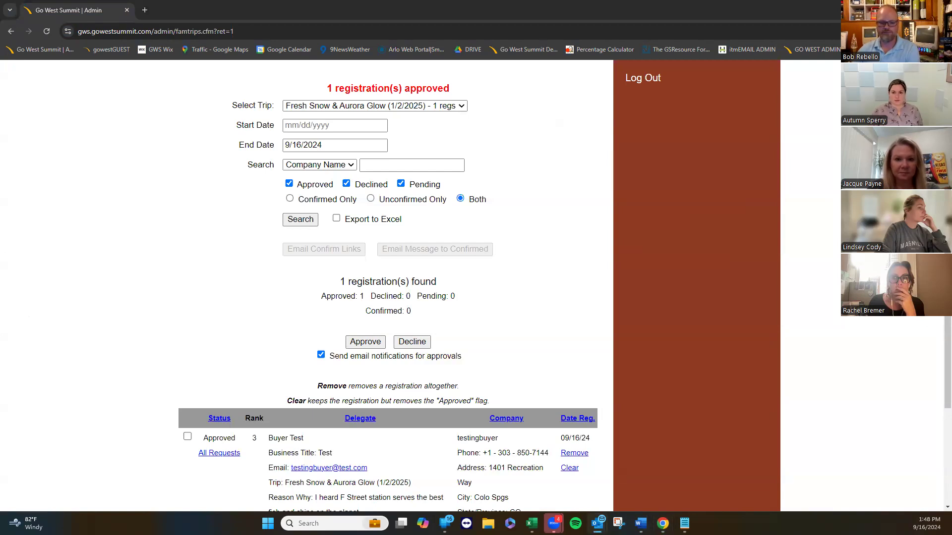
drag(428, 1, 425, 9)
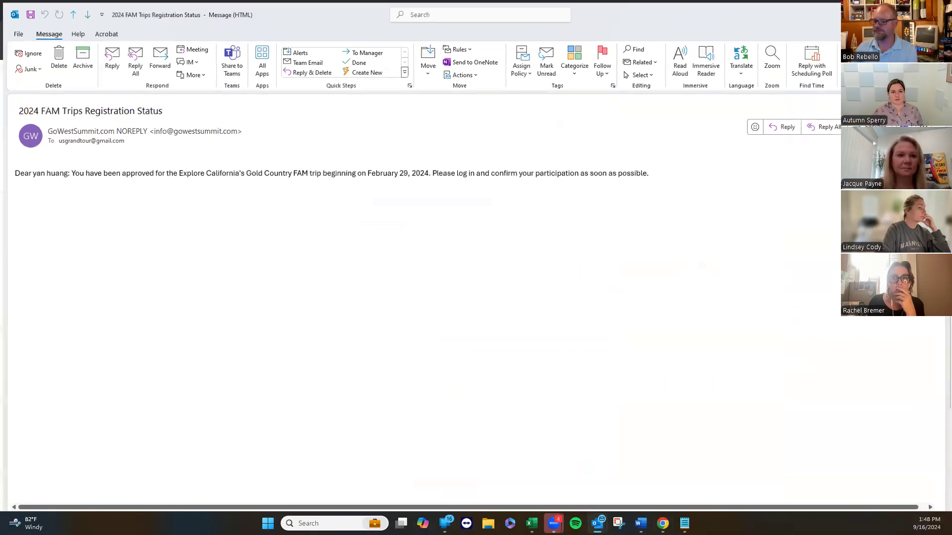
Switch from the Outlook approval email back to the Chrome admin registrations page.
key(alt+Tab)
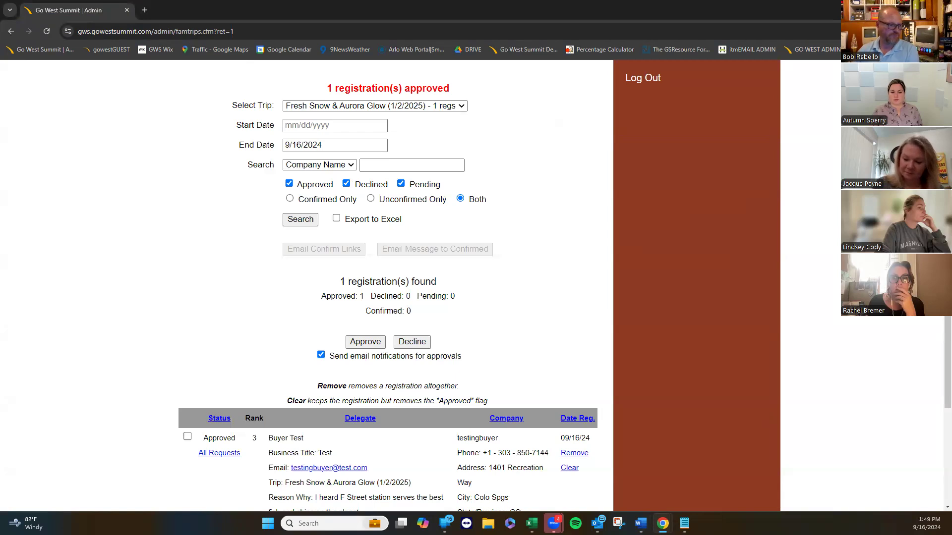
key(alt+Tab)
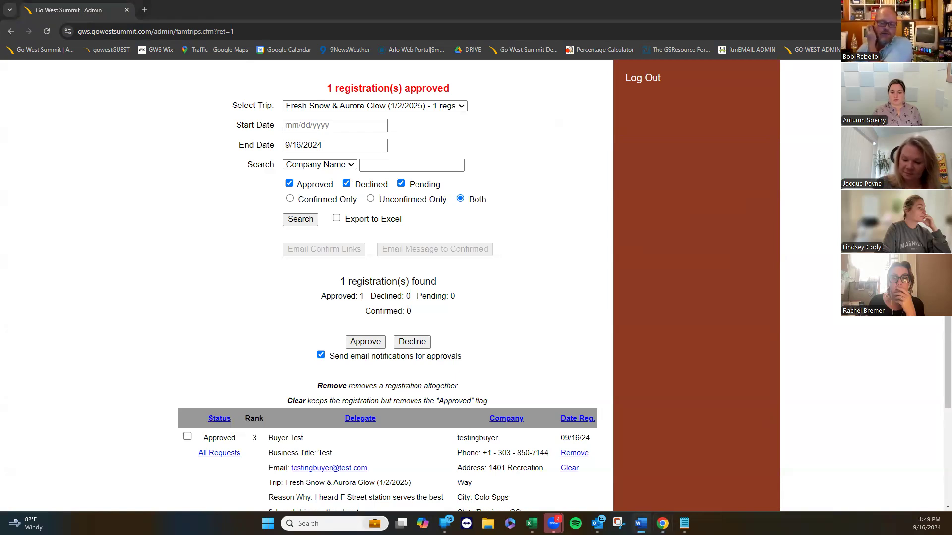